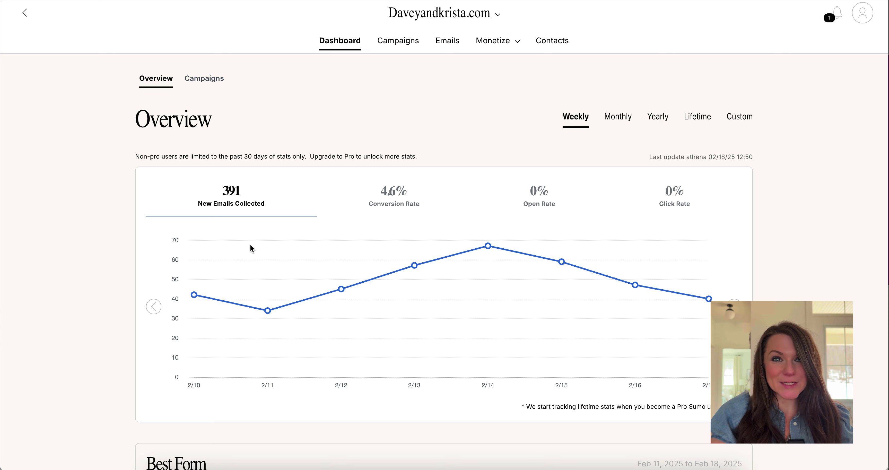
- Go to the Campaigns tab on the Sumo dashboard
{"action": "left_click", "coordinate": [397, 42]}
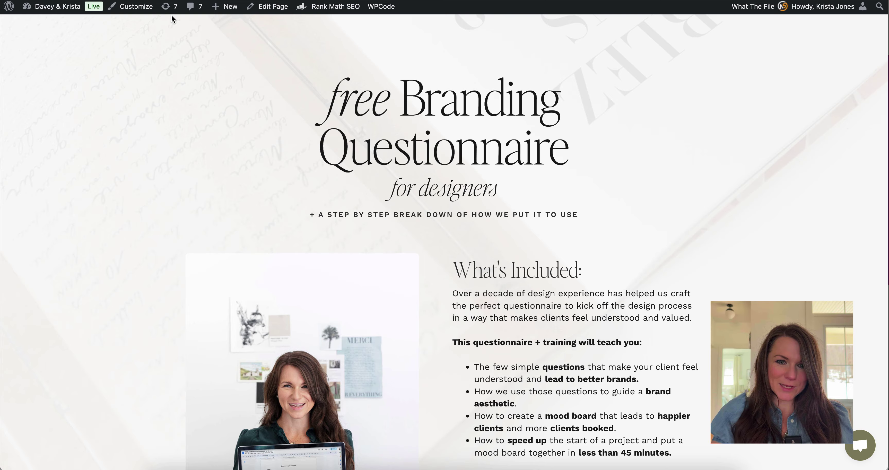
{"action": "scroll", "coordinate": [506, 83], "scroll_direction": "down", "scroll_amount": 5}
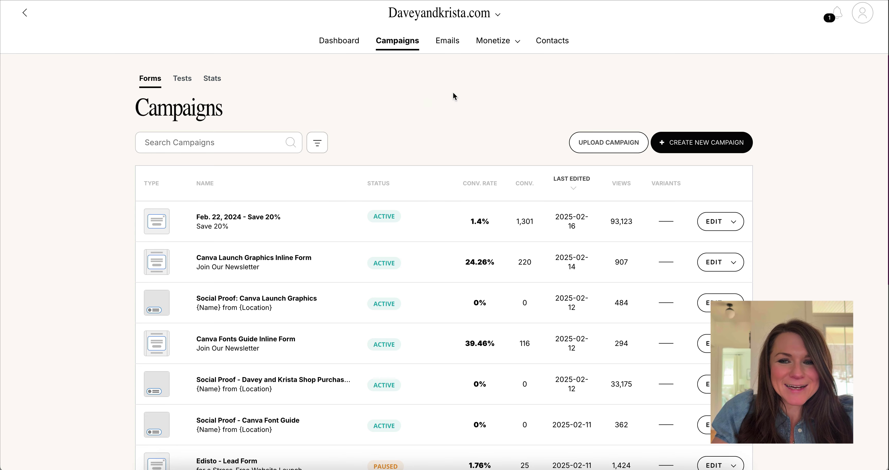
- Create a new campaign with Inline Form as the form type
{"action": "left_click", "coordinate": [699, 149]}
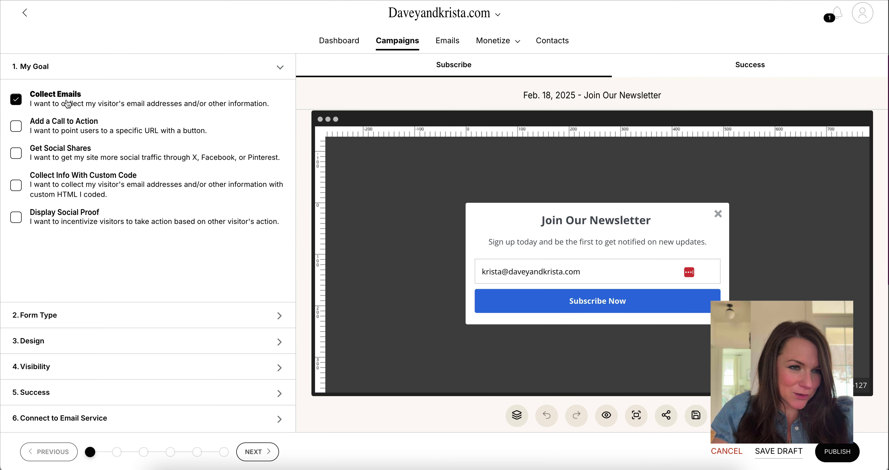
{"action": "left_click", "coordinate": [71, 320]}
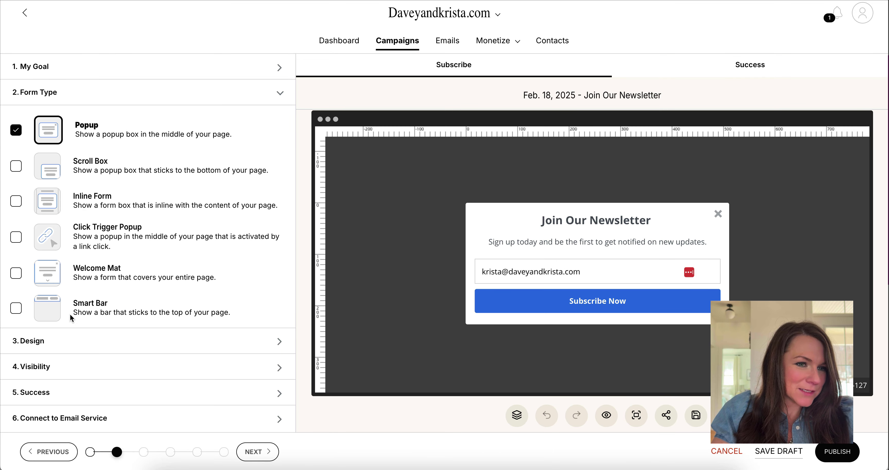
{"action": "left_click", "coordinate": [101, 195]}
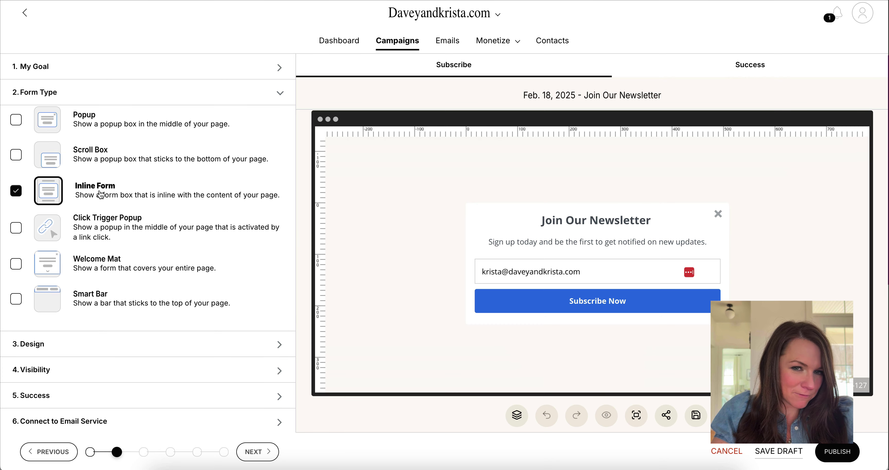
- Delete the Join Our Newsletter heading, the subtitle text and the close icon from the form
{"action": "left_click", "coordinate": [565, 224]}
{"action": "left_click_drag", "start_coordinate": [112, 286], "coordinate": [4, 265]}
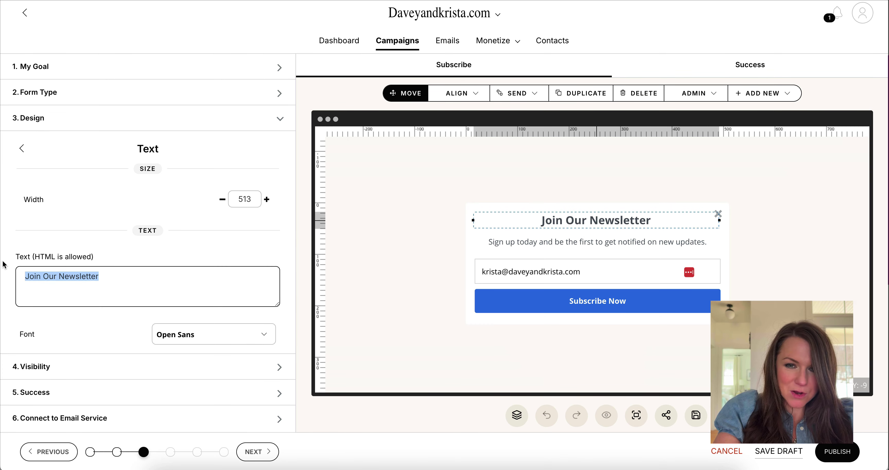
{"action": "key", "text": "BackSpace"}
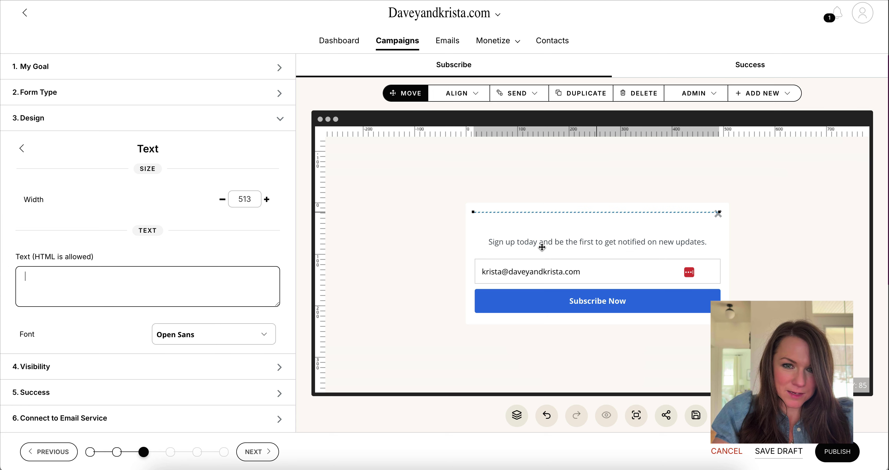
{"action": "left_click", "coordinate": [546, 243]}
{"action": "left_click", "coordinate": [187, 268]}
{"action": "key", "text": "super+a"}
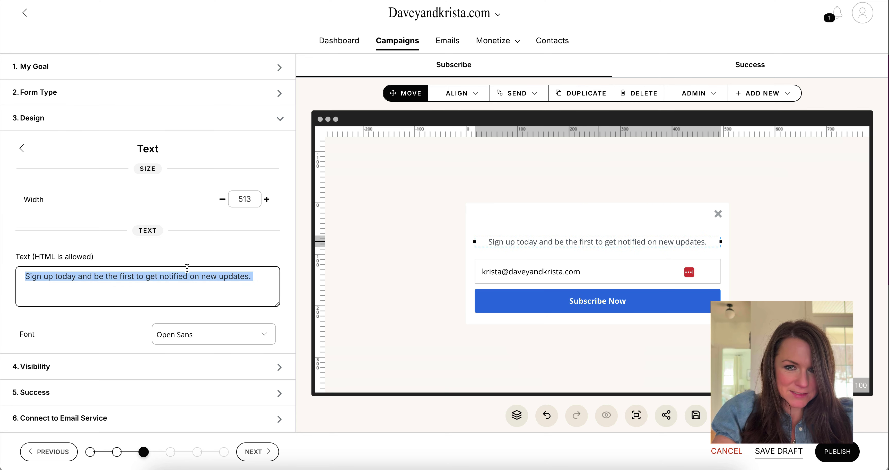
{"action": "key", "text": "BackSpace"}
{"action": "left_click", "coordinate": [703, 222]}
{"action": "left_click", "coordinate": [719, 216]}
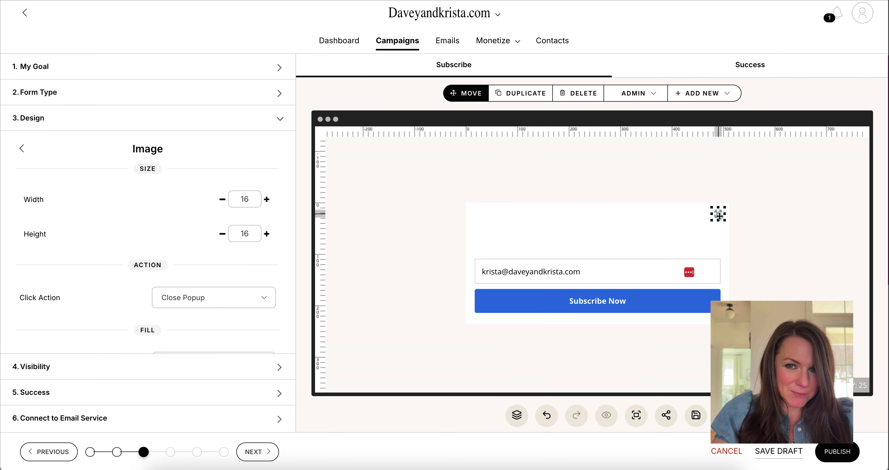
{"action": "key", "text": "Escape"}
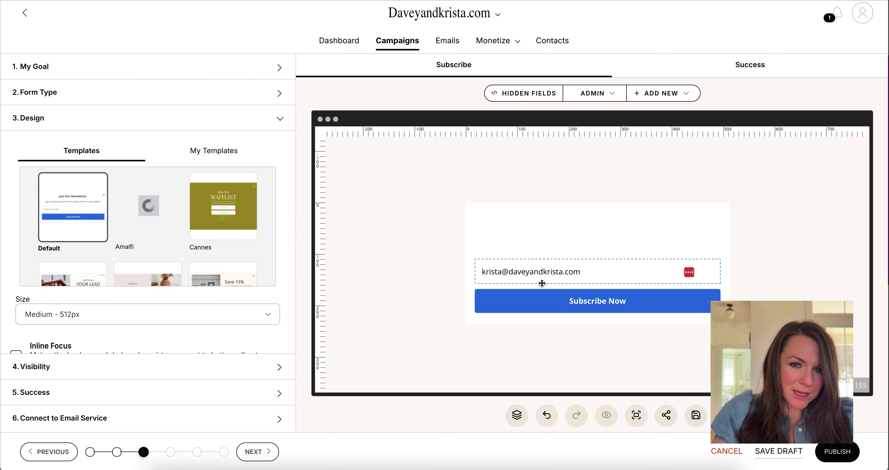
- Duplicate the email field and move the copy above the original
{"action": "left_click", "coordinate": [545, 276]}
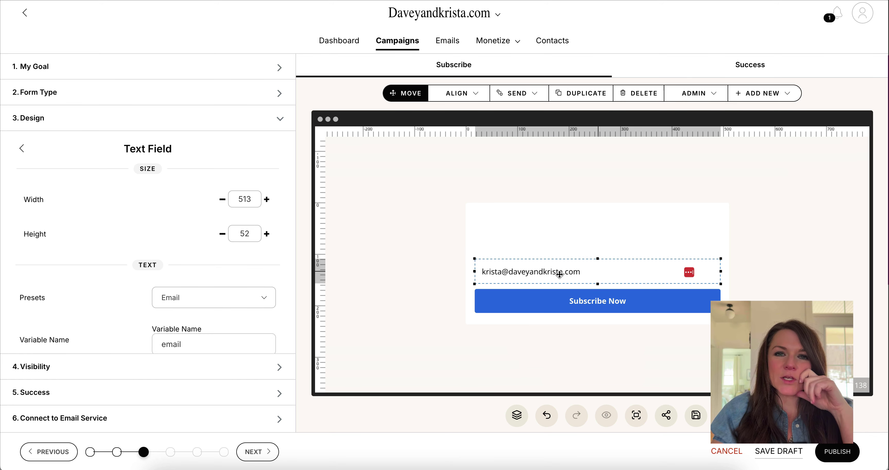
{"action": "left_click", "coordinate": [589, 92]}
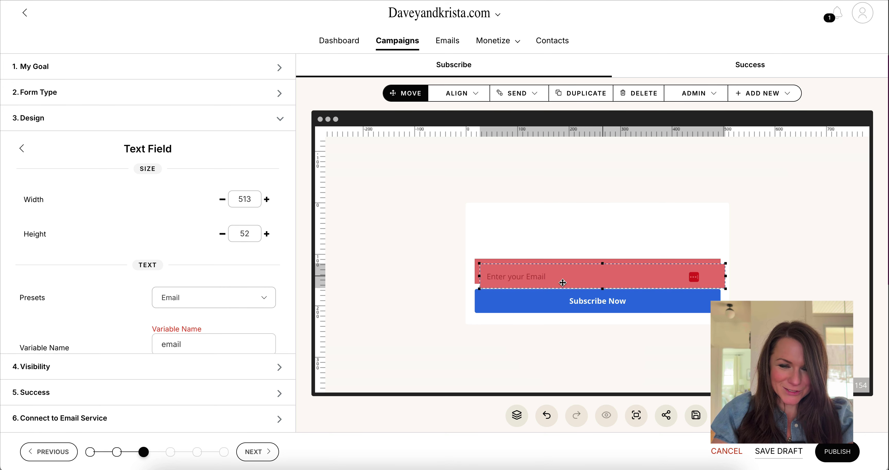
{"action": "left_click_drag", "start_coordinate": [560, 281], "coordinate": [559, 249]}
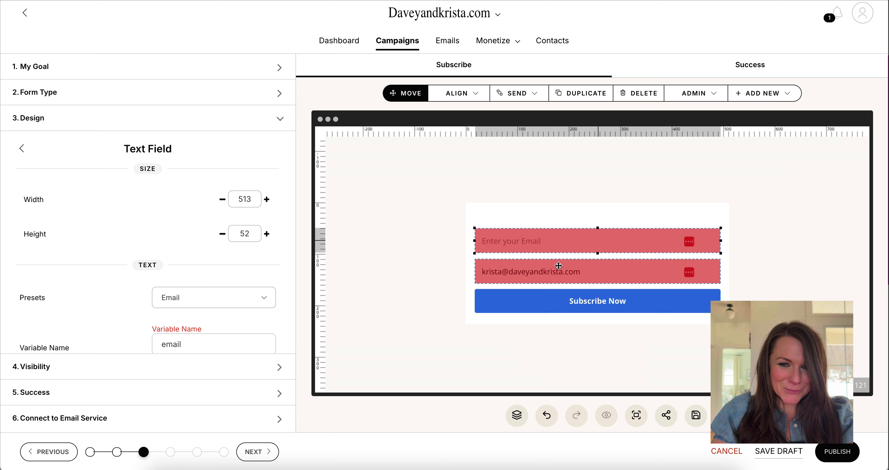
{"action": "left_click", "coordinate": [558, 282]}
{"action": "left_click", "coordinate": [560, 241]}
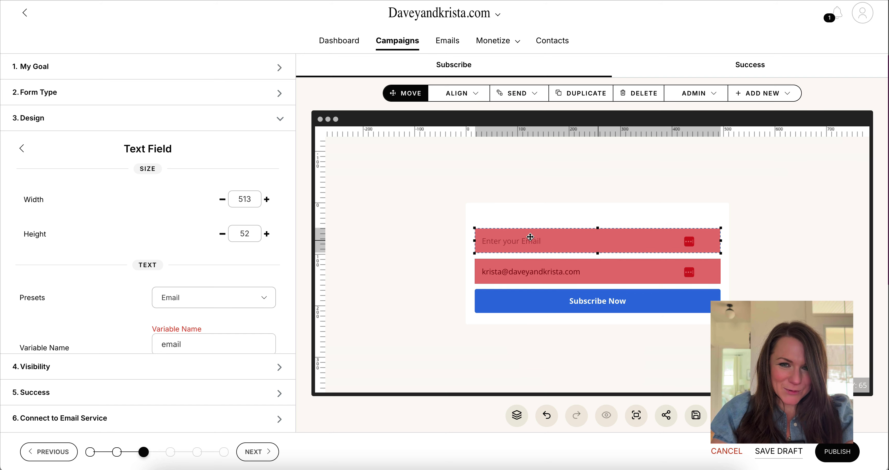
- Set the copied field to the First Name preset with placeholder 'Enter Your First Name'
{"action": "left_click", "coordinate": [202, 300]}
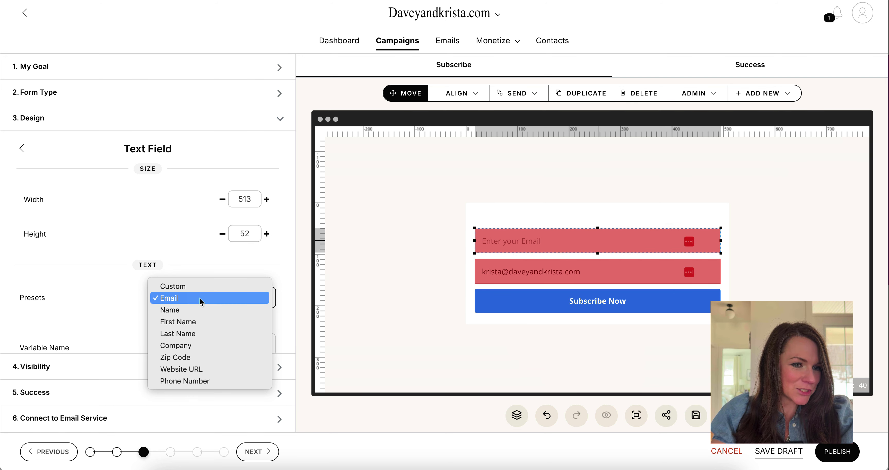
{"action": "left_click", "coordinate": [200, 322]}
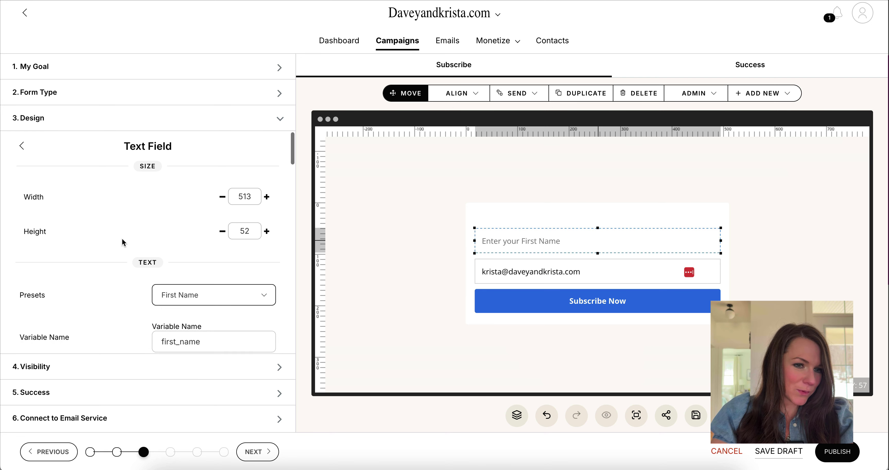
{"action": "scroll", "coordinate": [213, 237], "scroll_direction": "down", "scroll_amount": 3}
{"action": "left_click_drag", "start_coordinate": [131, 309], "coordinate": [3, 306]}
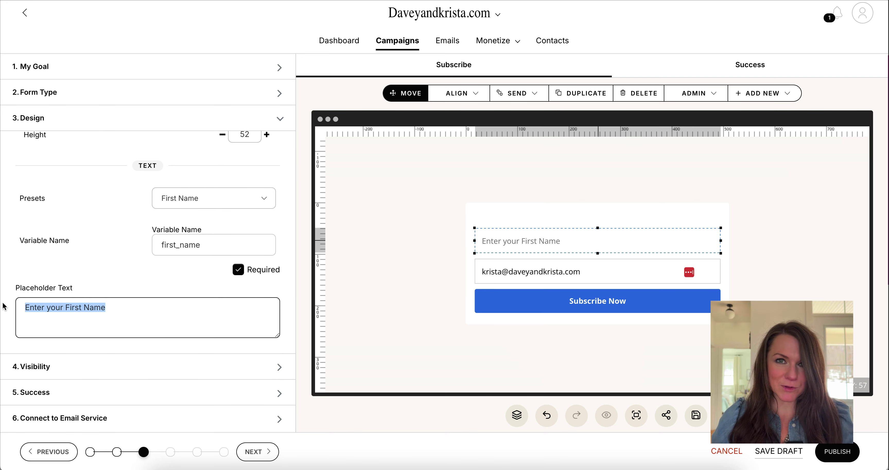
{"action": "type", "text": "Enter"}
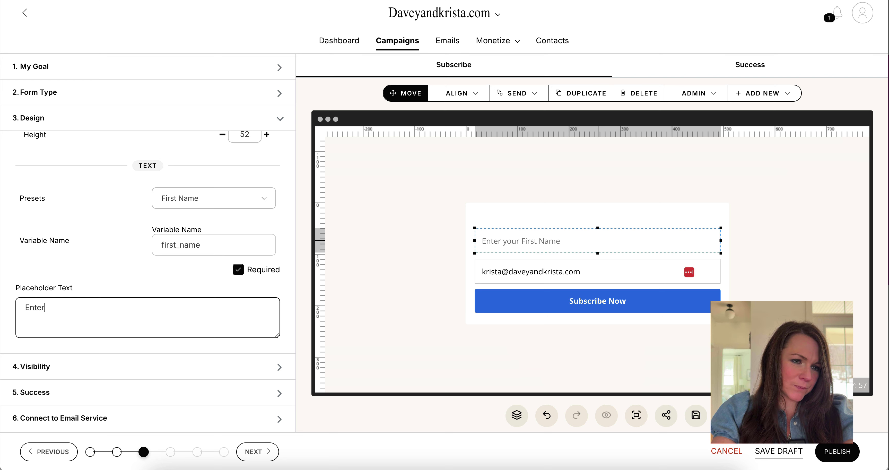
{"action": "type", "text": " Your First Name"}
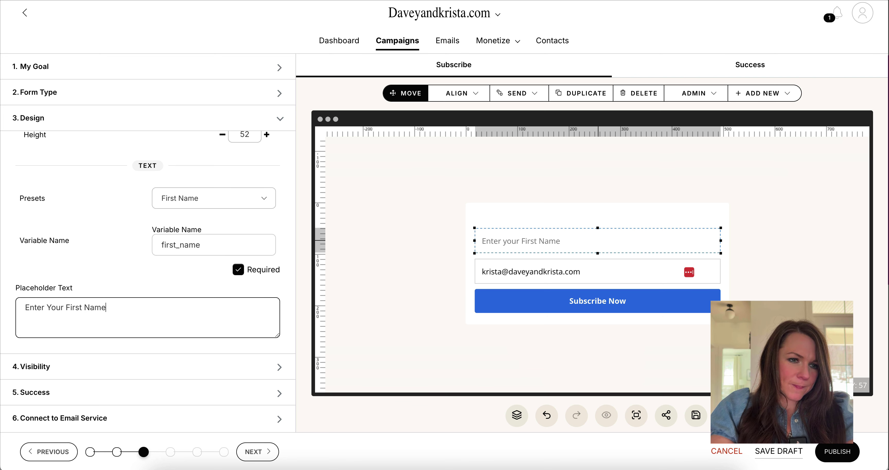
- Drag the form container's background colour alpha to 0 so it is transparent
{"action": "left_click", "coordinate": [499, 214]}
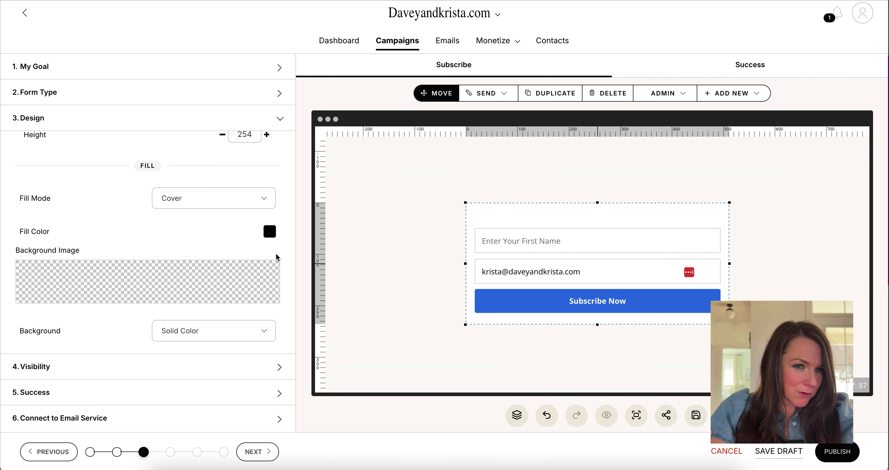
{"action": "scroll", "coordinate": [246, 241], "scroll_direction": "up", "scroll_amount": 3}
{"action": "scroll", "coordinate": [246, 241], "scroll_direction": "down", "scroll_amount": 6}
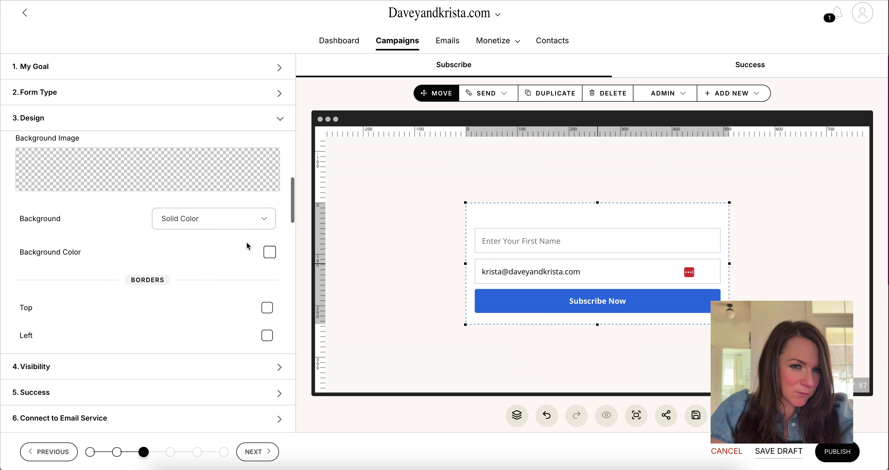
{"action": "scroll", "coordinate": [246, 243], "scroll_direction": "down", "scroll_amount": 3}
{"action": "left_click", "coordinate": [270, 172]}
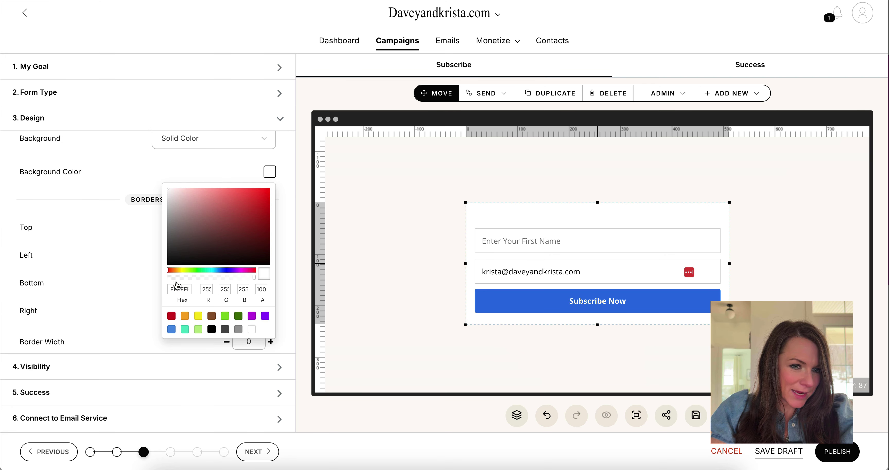
{"action": "left_click_drag", "start_coordinate": [172, 218], "coordinate": [158, 190]}
{"action": "left_click", "coordinate": [152, 177]}
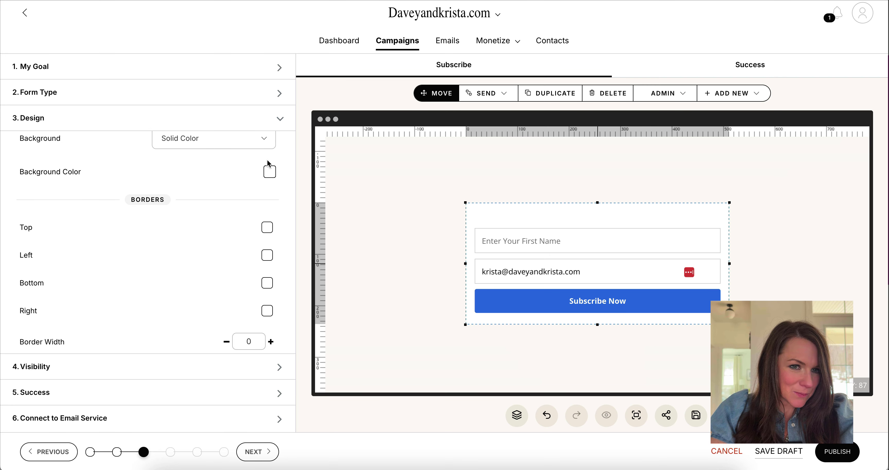
{"action": "left_click", "coordinate": [269, 172]}
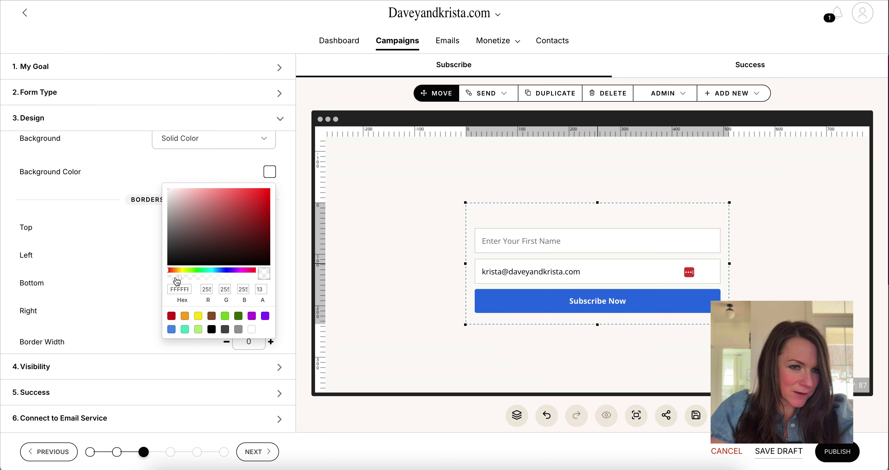
{"action": "left_click_drag", "start_coordinate": [177, 282], "coordinate": [167, 282]}
{"action": "left_click", "coordinate": [522, 171]}
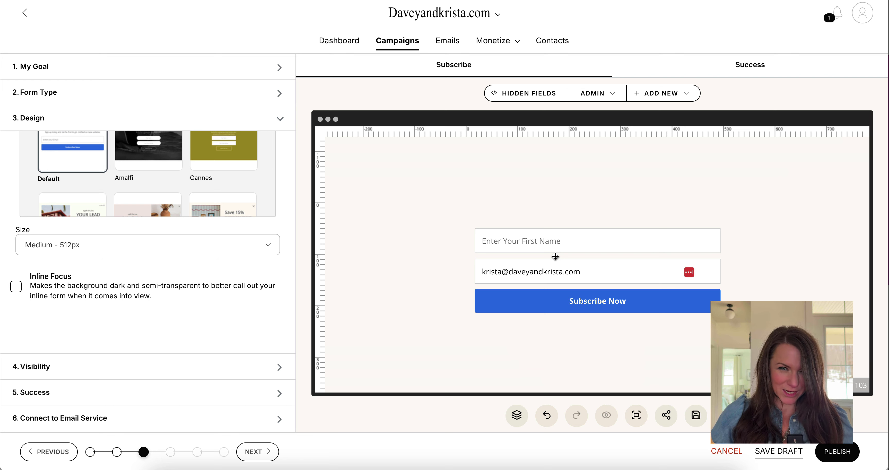
- Make the Subscribe Now button's background colour near-black
{"action": "left_click", "coordinate": [564, 301]}
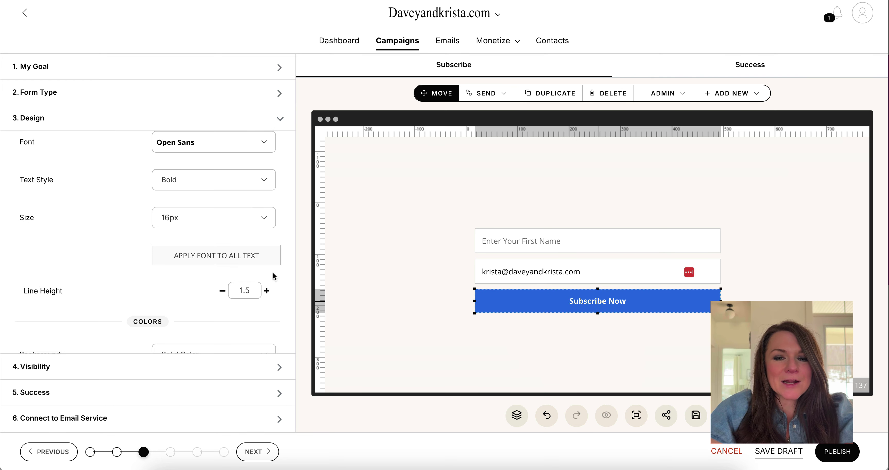
{"action": "scroll", "coordinate": [210, 245], "scroll_direction": "down", "scroll_amount": 2}
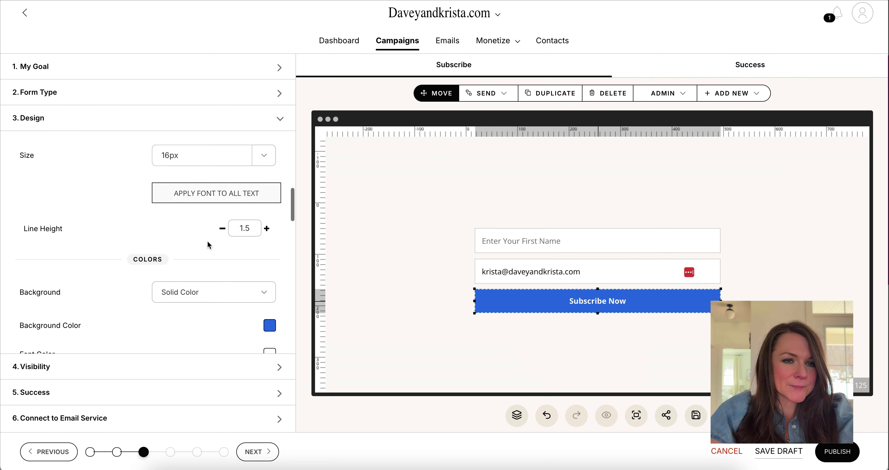
{"action": "left_click", "coordinate": [270, 324]}
{"action": "scroll", "coordinate": [242, 264], "scroll_direction": "down", "scroll_amount": 4}
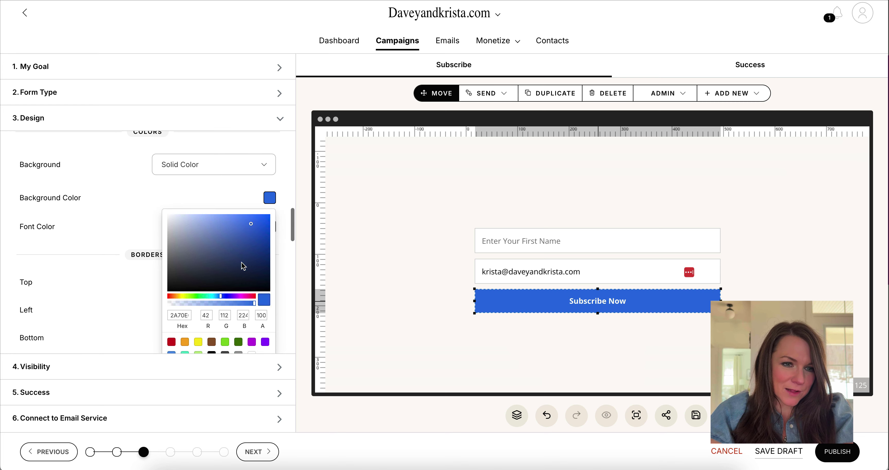
{"action": "left_click_drag", "start_coordinate": [217, 263], "coordinate": [171, 283]}
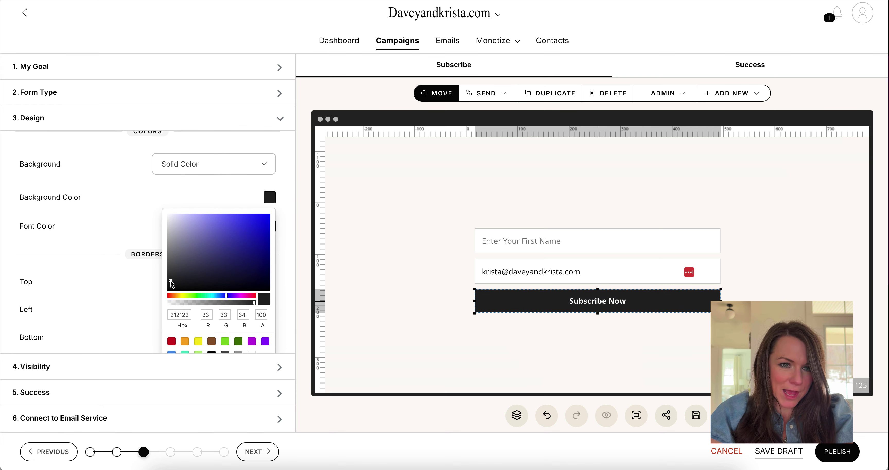
{"action": "left_click", "coordinate": [129, 228]}
- Change the button text to 'Grab Your FREE Template' and go to '4. Visibility'
{"action": "scroll", "coordinate": [226, 278], "scroll_direction": "up", "scroll_amount": 10}
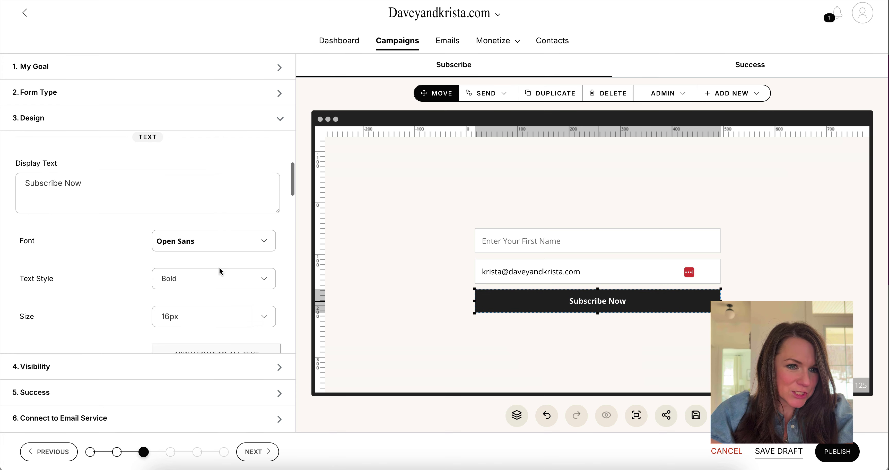
{"action": "left_click_drag", "start_coordinate": [83, 184], "coordinate": [43, 180]}
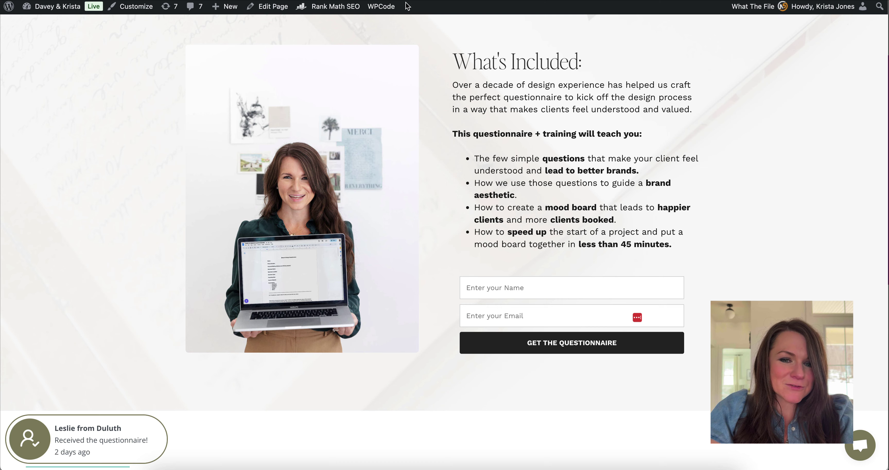
{"action": "scroll", "coordinate": [452, 177], "scroll_direction": "down", "scroll_amount": 1}
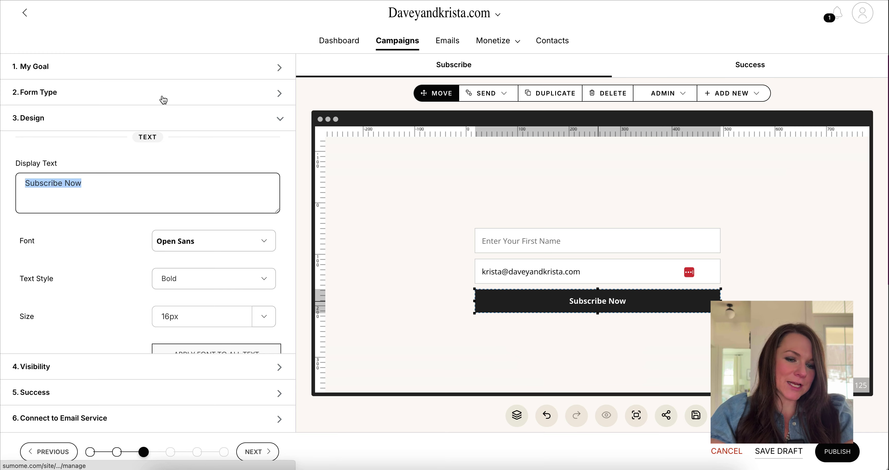
{"action": "type", "text": "Grab Y"}
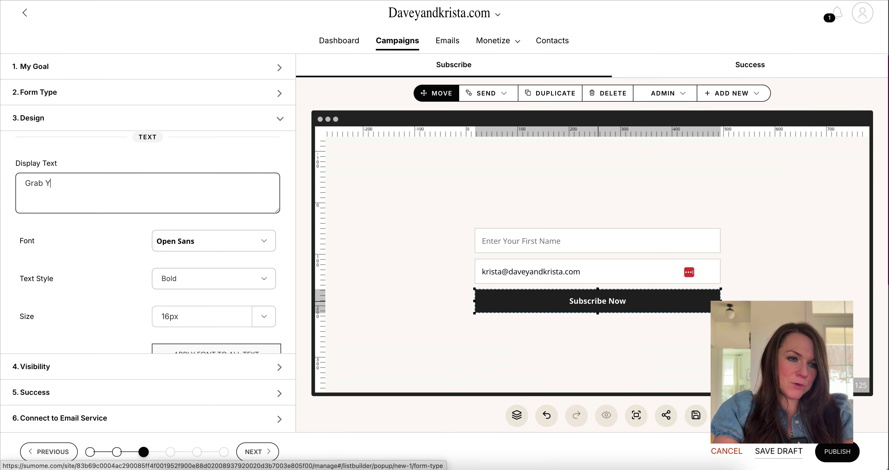
{"action": "type", "text": "our FREE Template"}
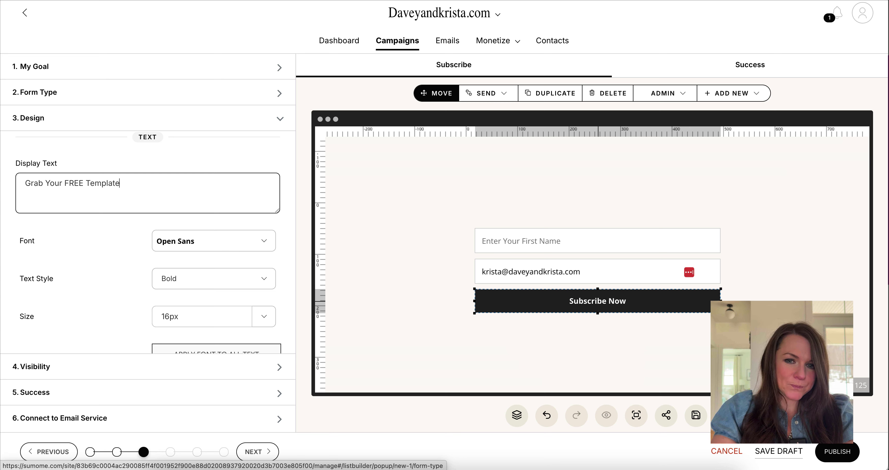
{"action": "scroll", "coordinate": [235, 211], "scroll_direction": "down", "scroll_amount": 10}
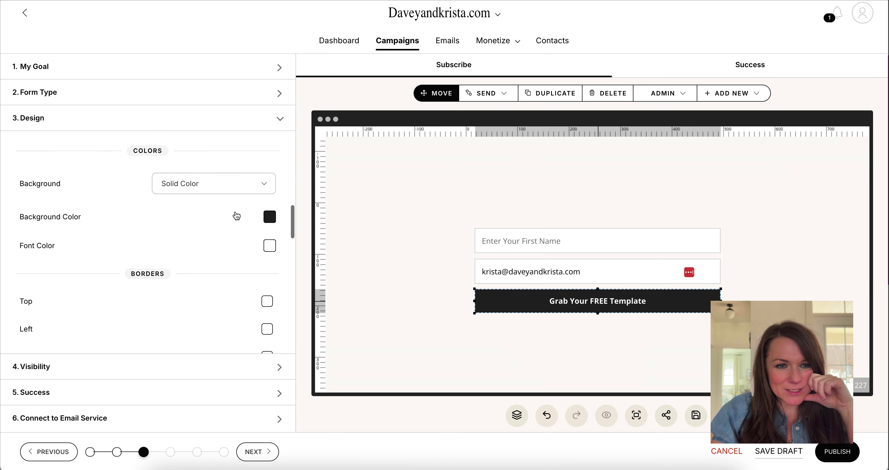
{"action": "left_click", "coordinate": [181, 365]}
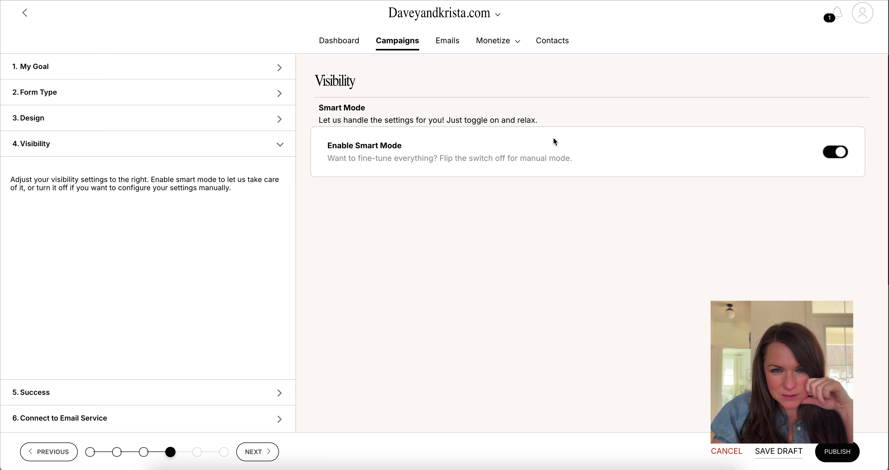
- Turn off Enable Smart Mode, review the embed options, then go to '5. Success'
{"action": "left_click", "coordinate": [839, 159]}
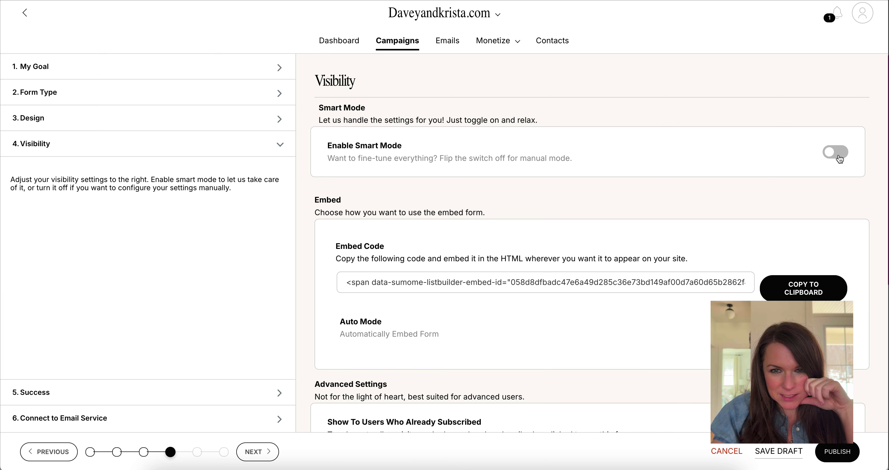
{"action": "scroll", "coordinate": [836, 159], "scroll_direction": "down", "scroll_amount": 4}
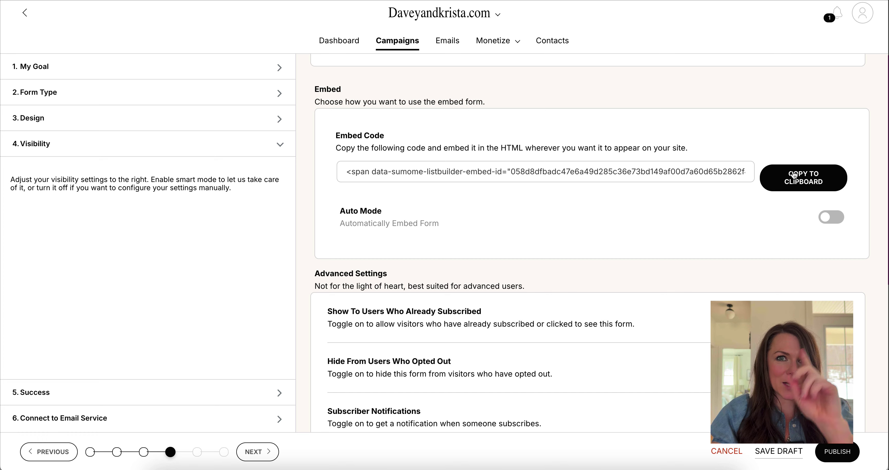
{"action": "scroll", "coordinate": [454, 193], "scroll_direction": "down", "scroll_amount": 1}
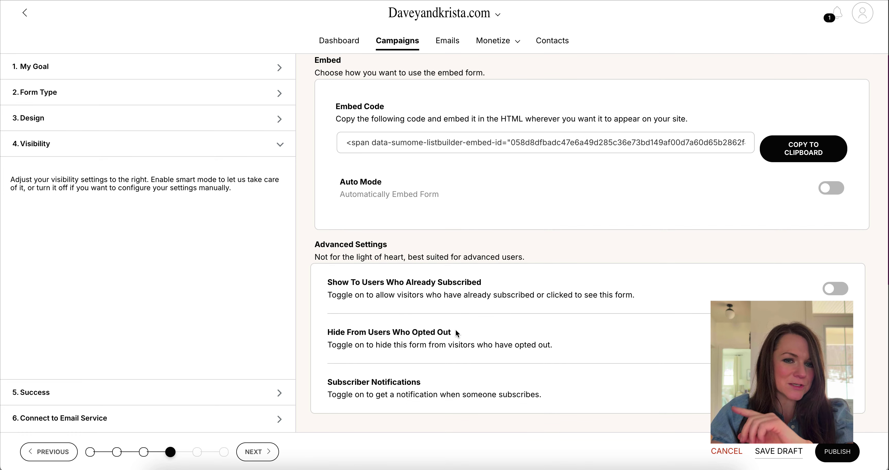
{"action": "scroll", "coordinate": [448, 288], "scroll_direction": "up", "scroll_amount": 1}
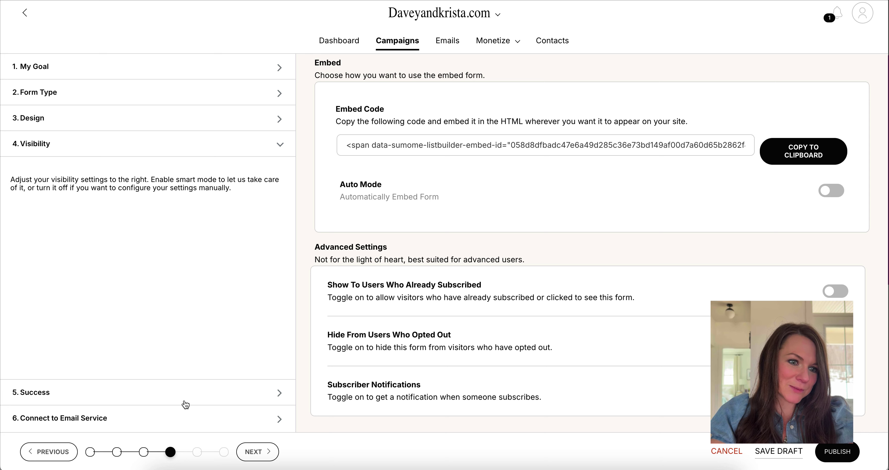
{"action": "left_click", "coordinate": [198, 392]}
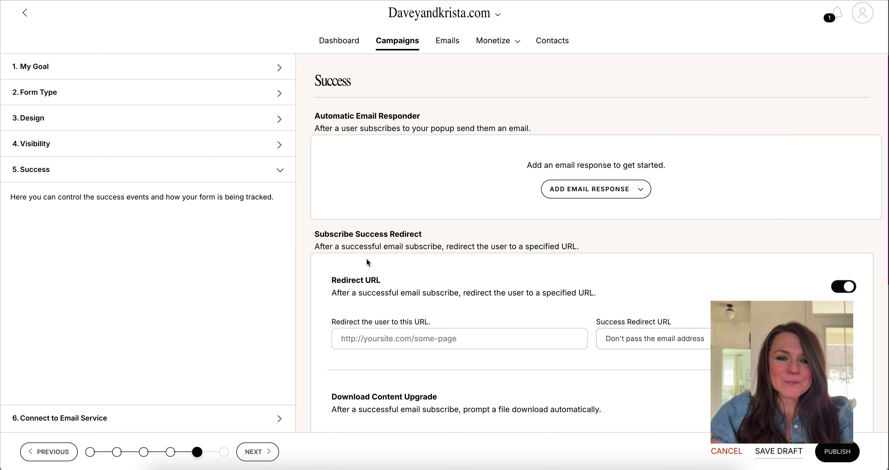
{"action": "scroll", "coordinate": [366, 263], "scroll_direction": "down", "scroll_amount": 3}
{"action": "left_click", "coordinate": [411, 243]}
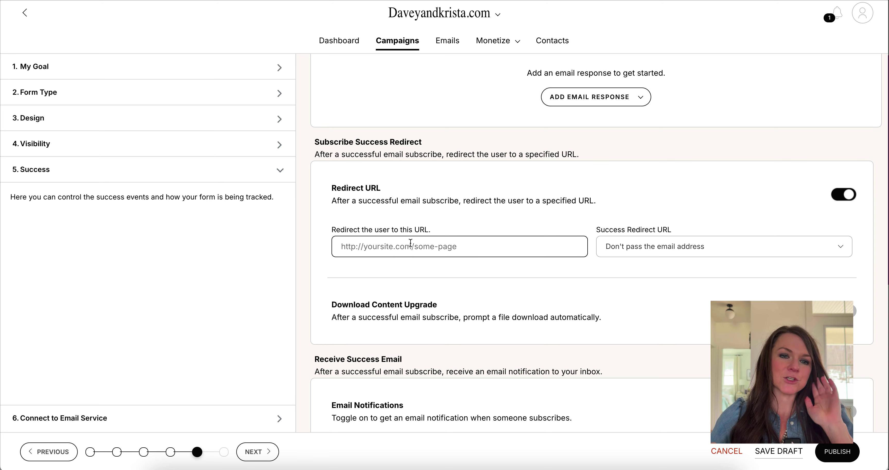
{"action": "scroll", "coordinate": [411, 243], "scroll_direction": "up", "scroll_amount": 3}
{"action": "left_click", "coordinate": [453, 347]}
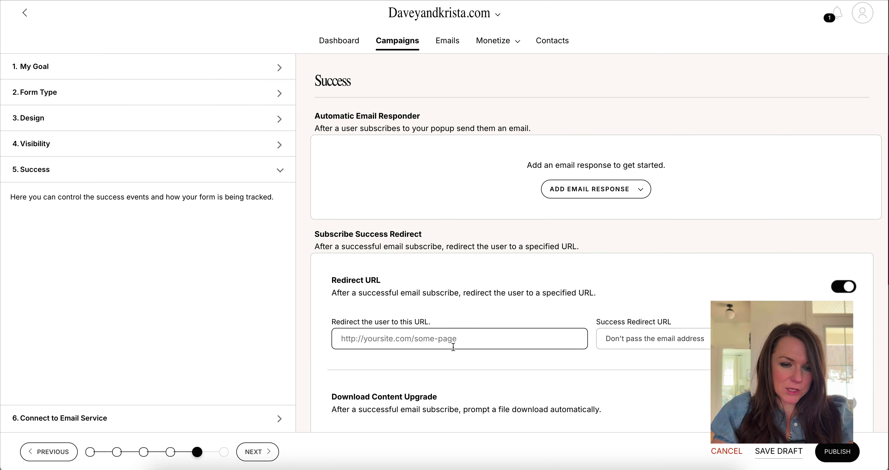
{"action": "type", "text": "https://daveyandkrista.com/thanks-canva-fonts"}
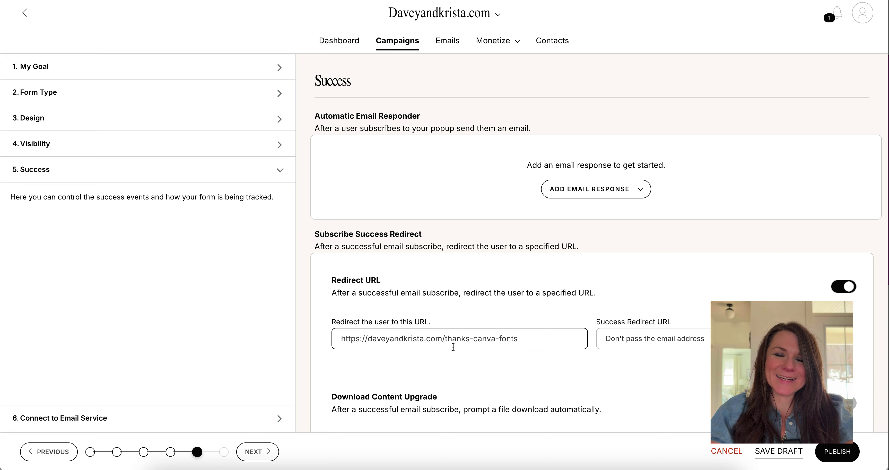
{"action": "left_click_drag", "start_coordinate": [445, 342], "coordinate": [524, 347]}
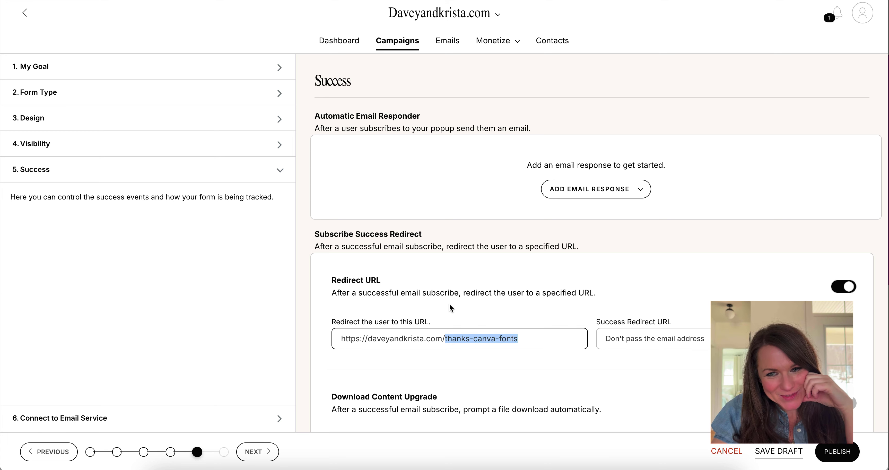
{"action": "mouse_move", "coordinate": [593, 189]}
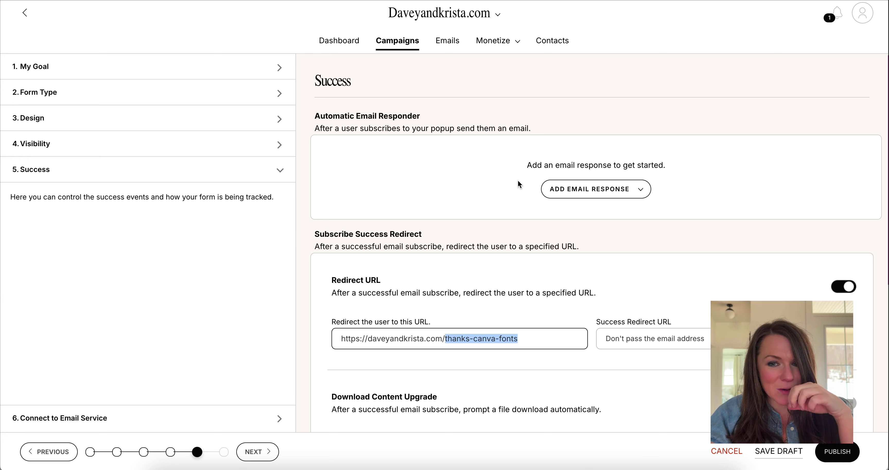
{"action": "scroll", "coordinate": [519, 184], "scroll_direction": "down", "scroll_amount": 3}
{"action": "scroll", "coordinate": [517, 186], "scroll_direction": "down", "scroll_amount": 4}
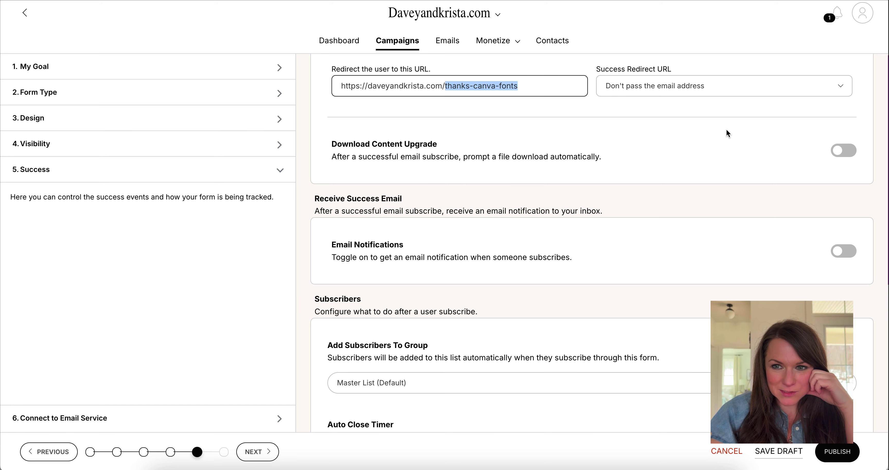
{"action": "scroll", "coordinate": [655, 169], "scroll_direction": "down", "scroll_amount": 2}
{"action": "scroll", "coordinate": [653, 166], "scroll_direction": "down", "scroll_amount": 1}
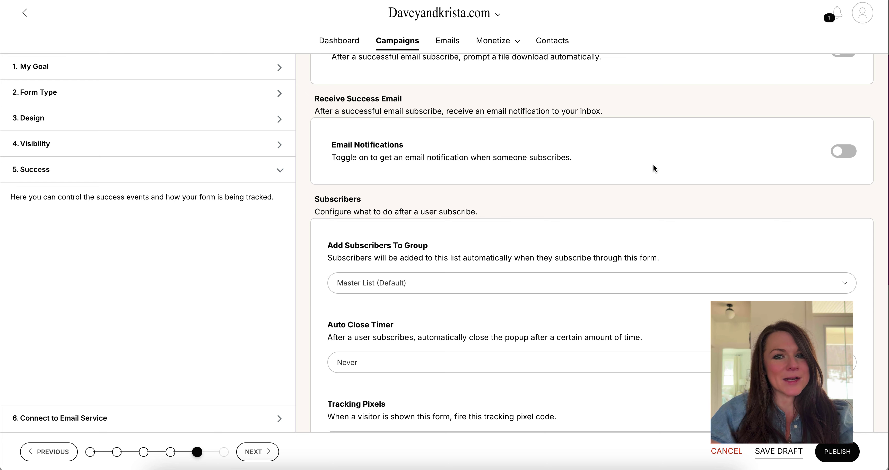
{"action": "scroll", "coordinate": [655, 168], "scroll_direction": "down", "scroll_amount": 4}
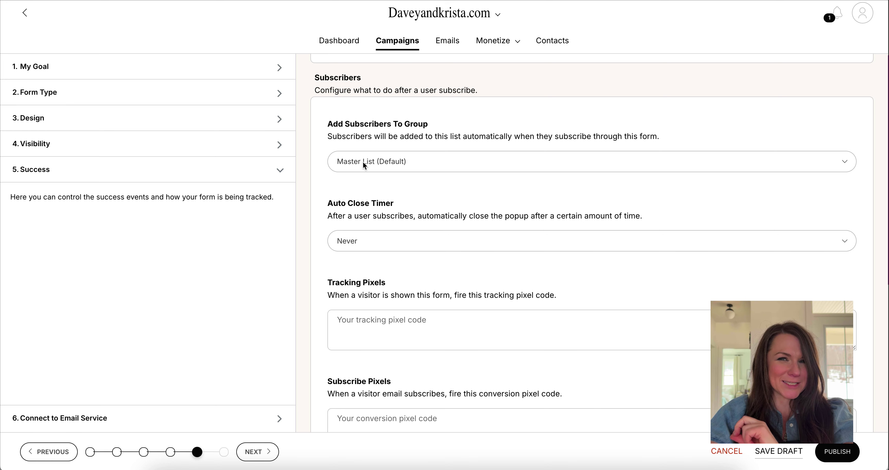
- Open the list of existing contact groups under Sumo Contacts
{"action": "left_click", "coordinate": [552, 41]}
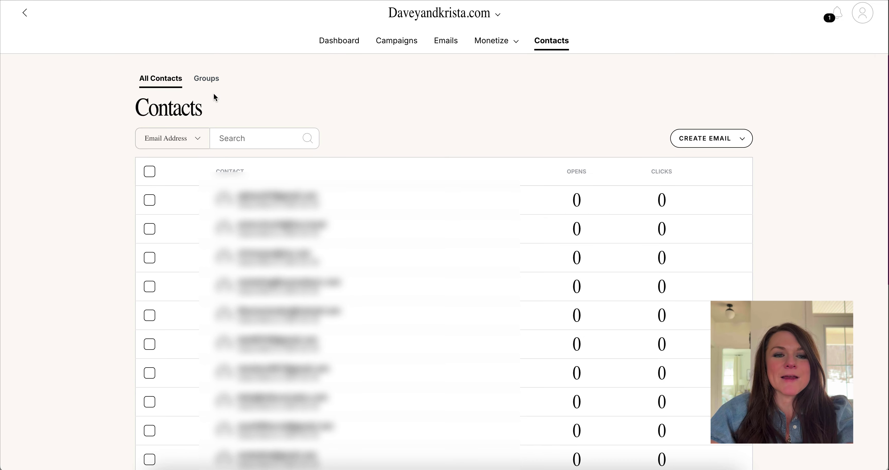
{"action": "left_click", "coordinate": [207, 79]}
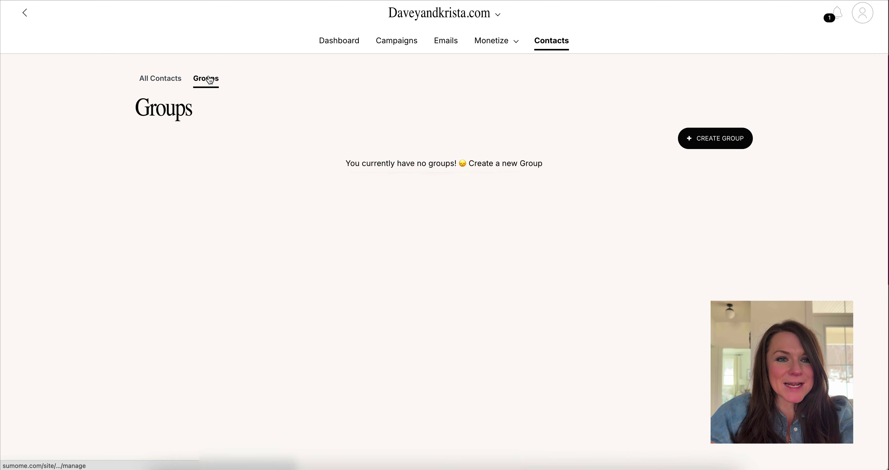
{"action": "scroll", "coordinate": [356, 149], "scroll_direction": "down", "scroll_amount": 2}
{"action": "scroll", "coordinate": [355, 147], "scroll_direction": "down", "scroll_amount": 1}
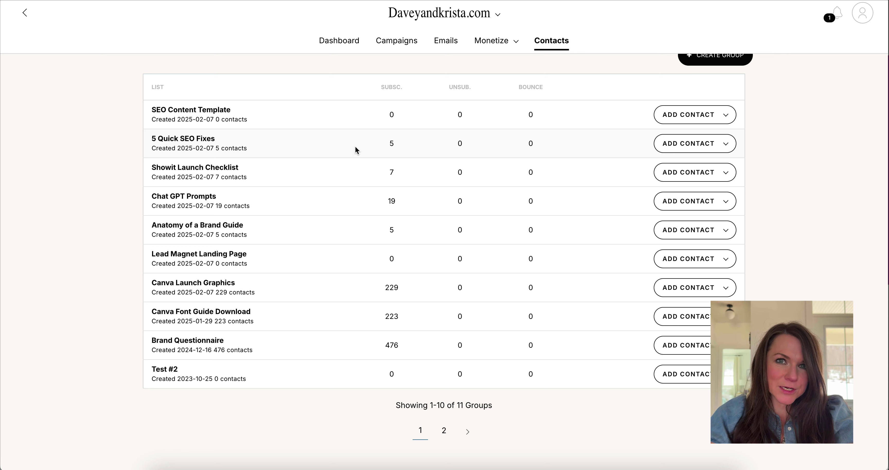
{"action": "scroll", "coordinate": [428, 226], "scroll_direction": "up", "scroll_amount": 3}
{"action": "scroll", "coordinate": [428, 226], "scroll_direction": "down", "scroll_amount": 1}
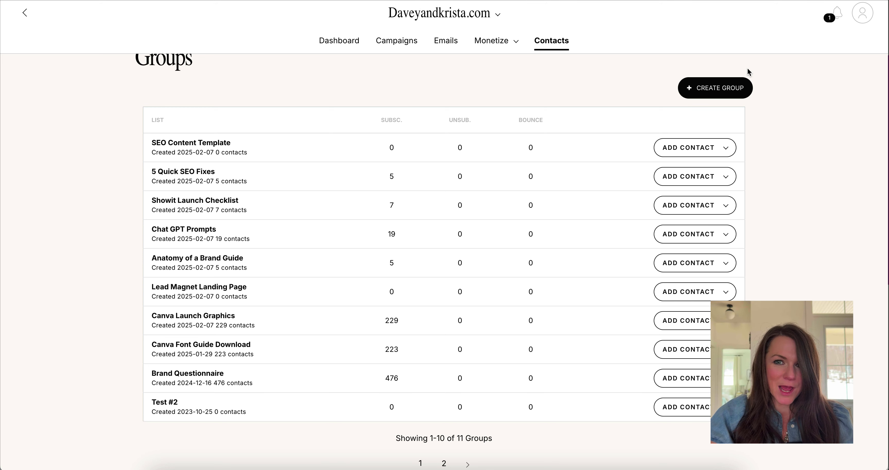
- Create and save a contact group named 'Free Brand Questionnaire (Lead Magnet)'
{"action": "left_click", "coordinate": [718, 94]}
{"action": "left_click", "coordinate": [403, 137]}
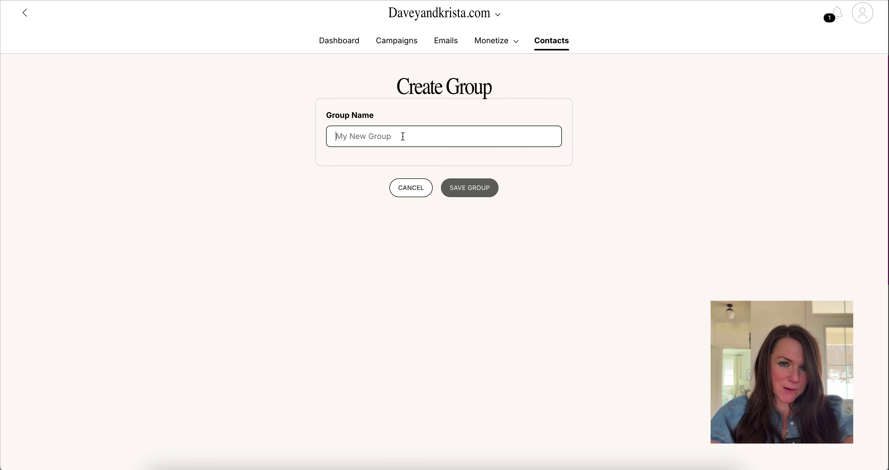
{"action": "type", "text": "Free B"}
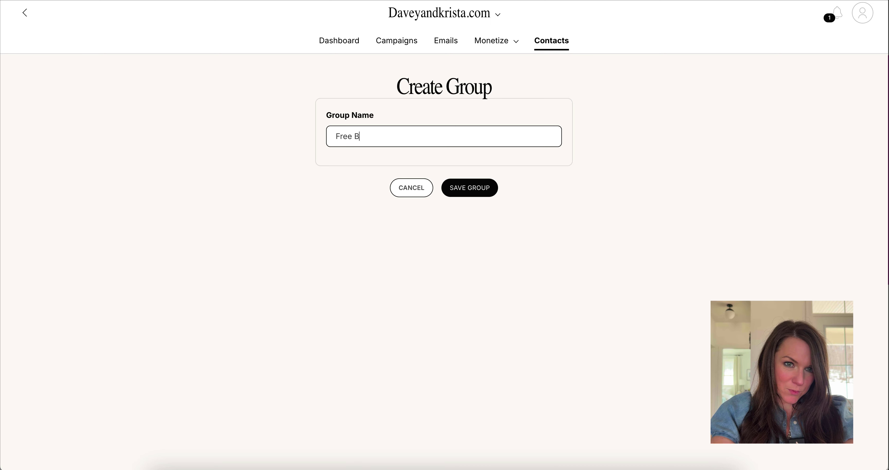
{"action": "type", "text": "rand Questionna"}
{"action": "key", "text": "BackSpace"}
{"action": "key", "text": "BackSpace"}
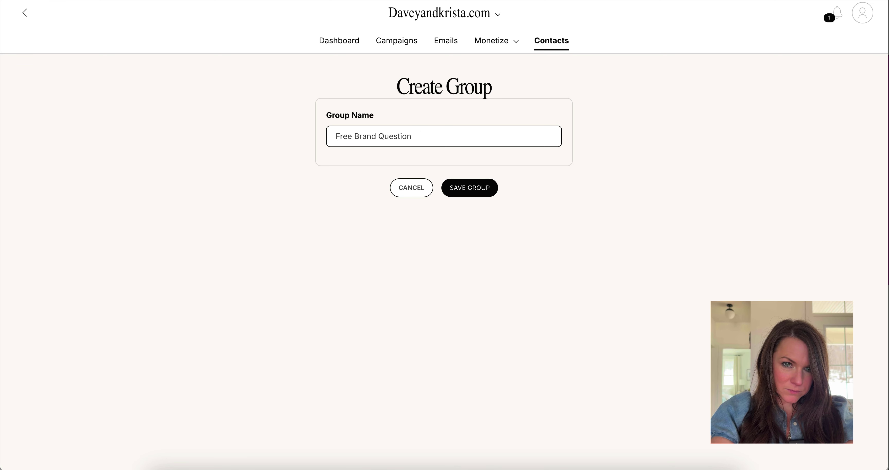
{"action": "type", "text": "naire (Lead "}
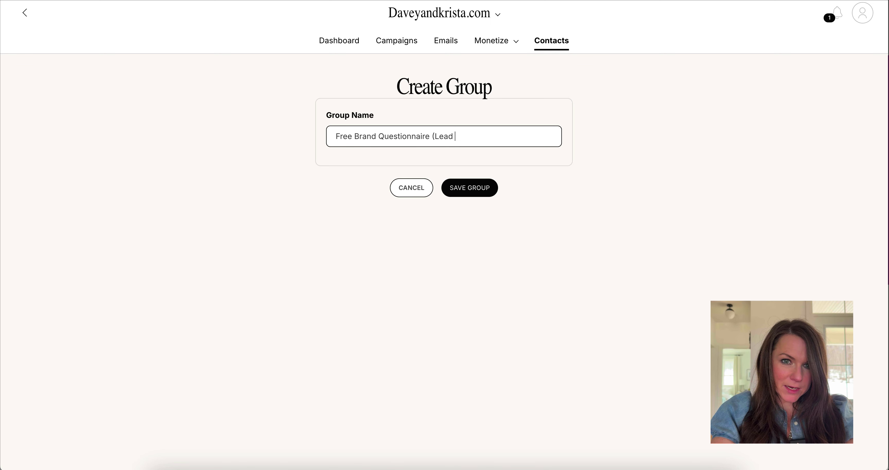
{"action": "type", "text": "Magnet)"}
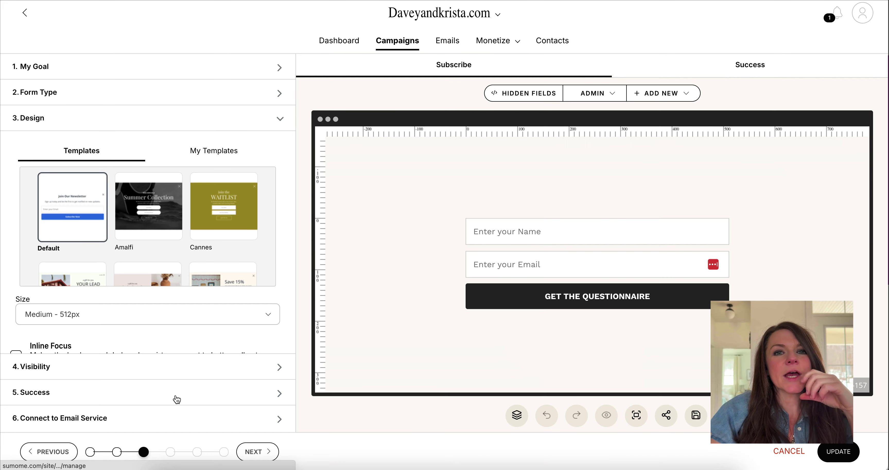
{"action": "left_click", "coordinate": [175, 394]}
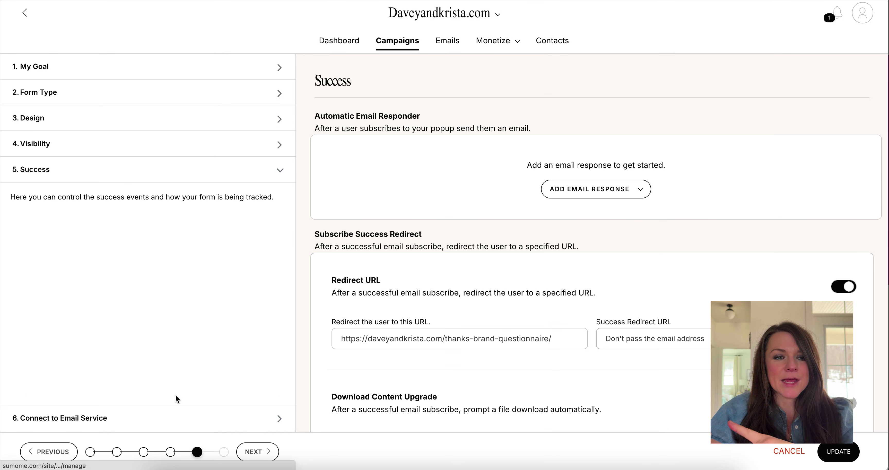
{"action": "scroll", "coordinate": [344, 301], "scroll_direction": "down", "scroll_amount": 7}
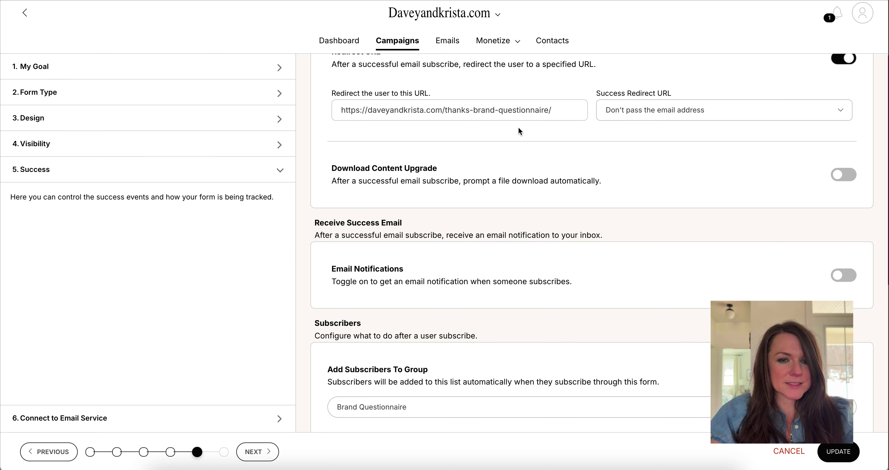
{"action": "scroll", "coordinate": [518, 127], "scroll_direction": "down", "scroll_amount": 6}
{"action": "left_click", "coordinate": [362, 206]}
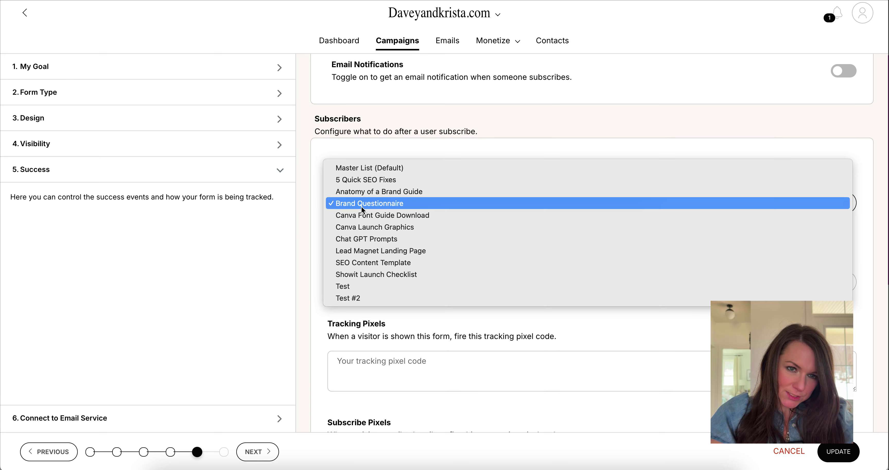
{"action": "left_click", "coordinate": [354, 204]}
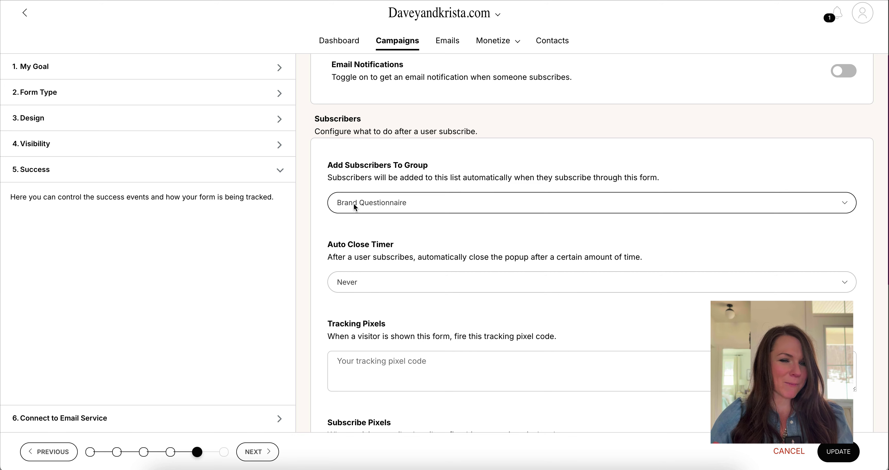
{"action": "scroll", "coordinate": [365, 285], "scroll_direction": "down", "scroll_amount": 6}
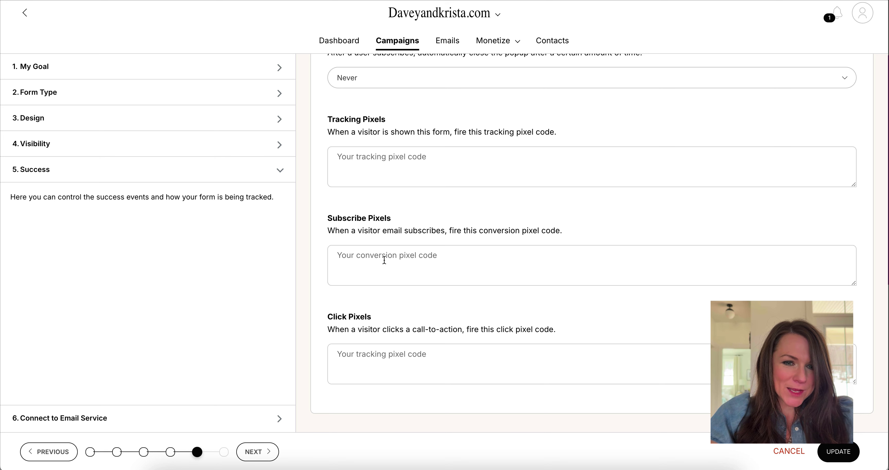
- Switch on the Zapier integration, save the ConvertKit settings, and update the Brand Questionnaire Inline Form campaign
{"action": "left_click", "coordinate": [224, 418]}
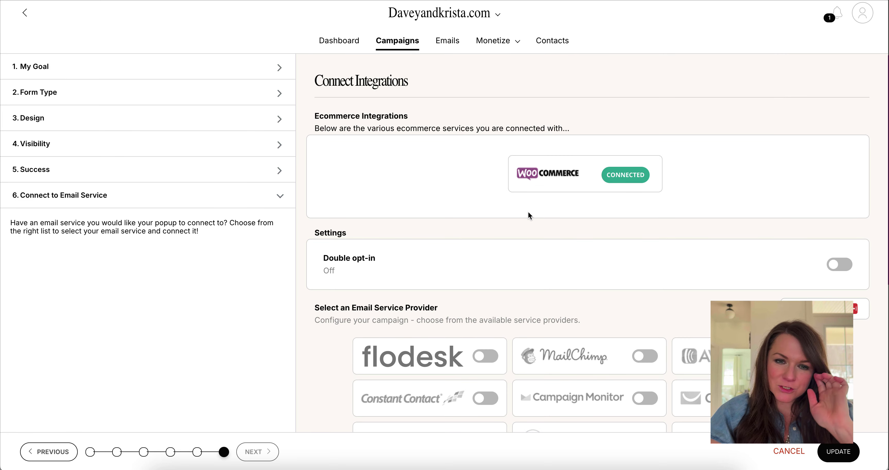
{"action": "scroll", "coordinate": [528, 211], "scroll_direction": "down", "scroll_amount": 7}
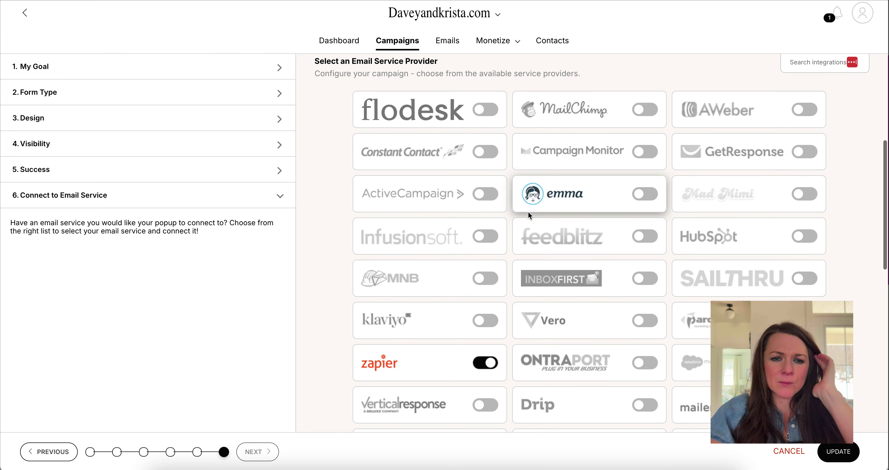
{"action": "scroll", "coordinate": [528, 211], "scroll_direction": "down", "scroll_amount": 3}
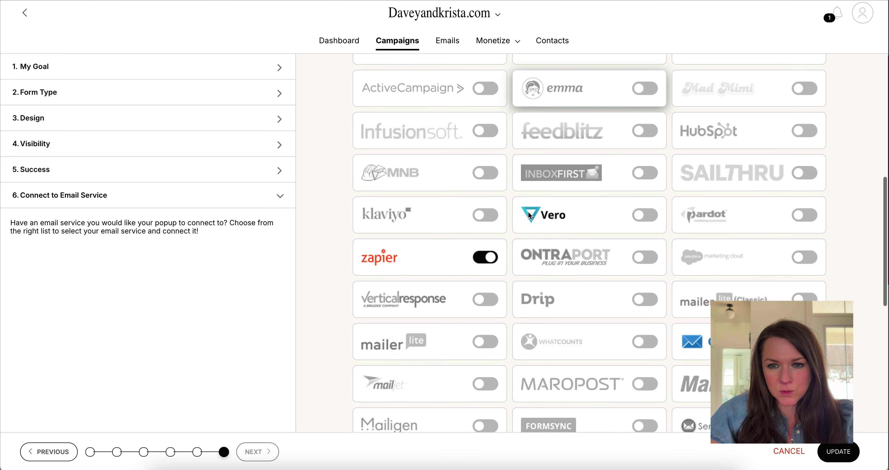
{"action": "left_click", "coordinate": [437, 270]}
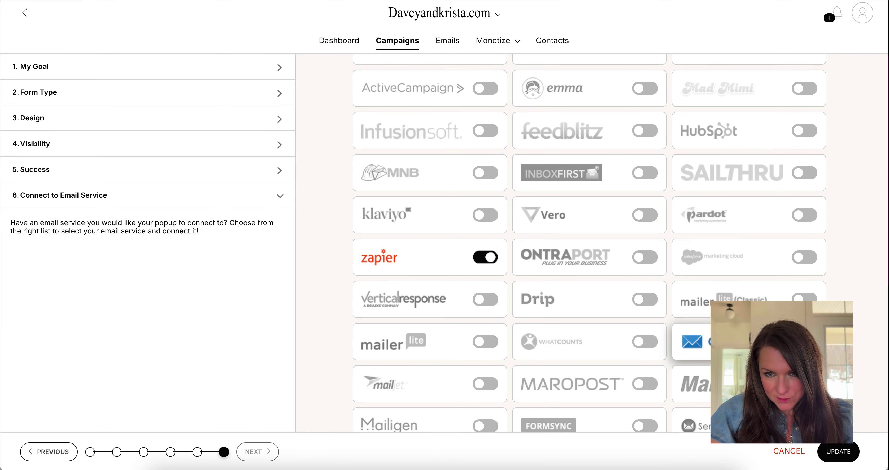
{"action": "left_click", "coordinate": [805, 341]}
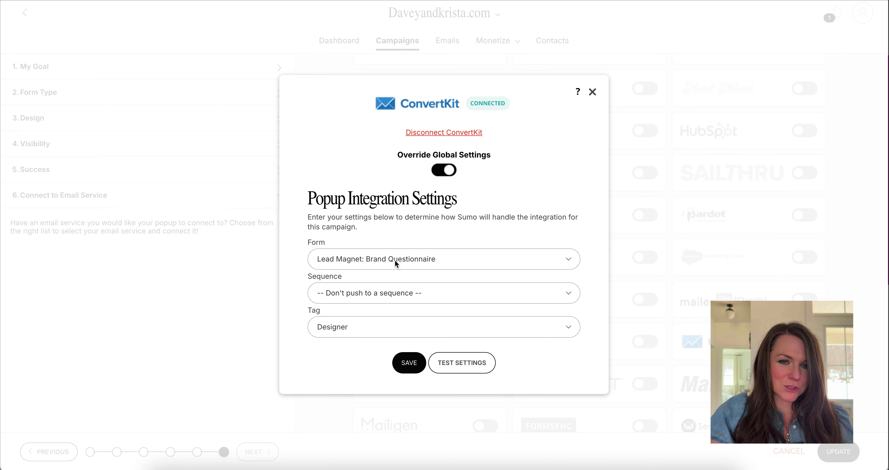
{"action": "left_click", "coordinate": [410, 363]}
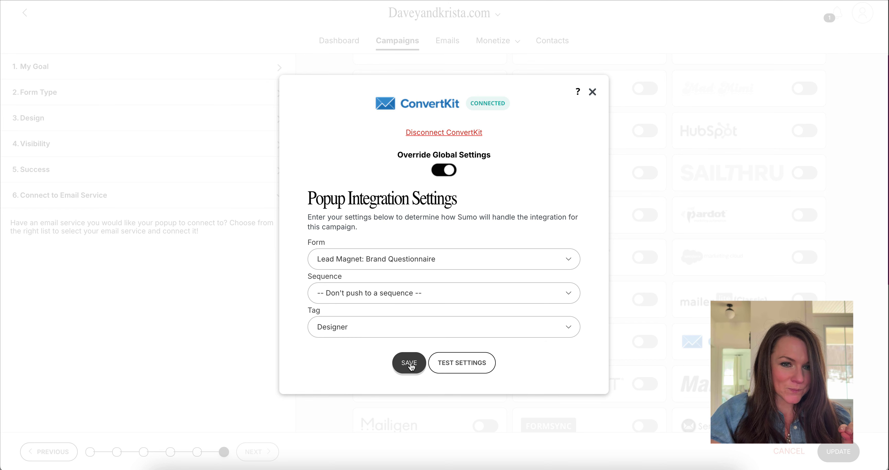
{"action": "left_click", "coordinate": [839, 451]}
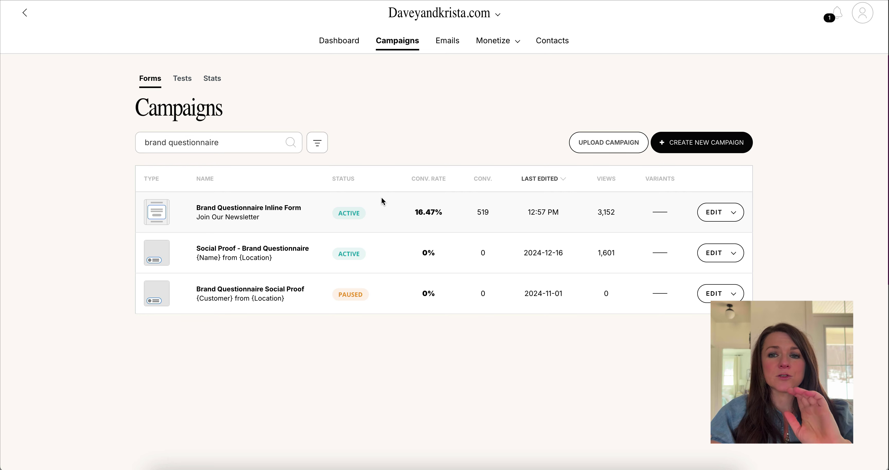
- Create a Display Social Proof campaign whose event source is Brand Questionnaire instead of Master List
{"action": "left_click", "coordinate": [686, 152]}
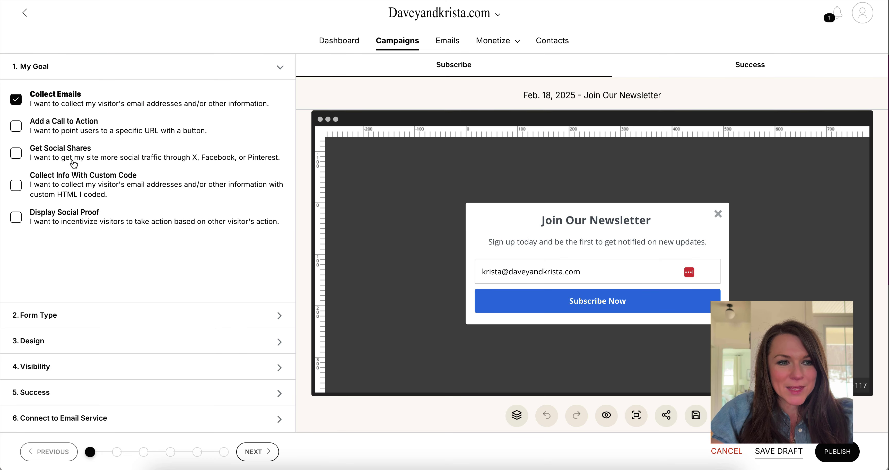
{"action": "left_click", "coordinate": [66, 218]}
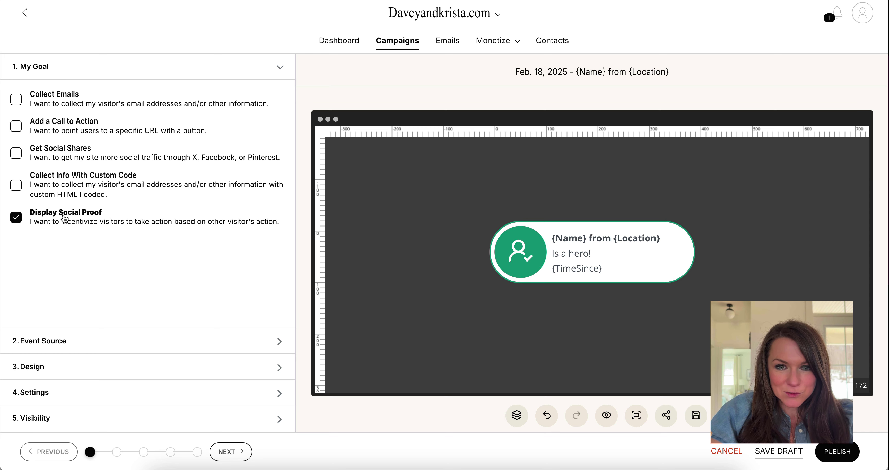
{"action": "left_click", "coordinate": [83, 341]}
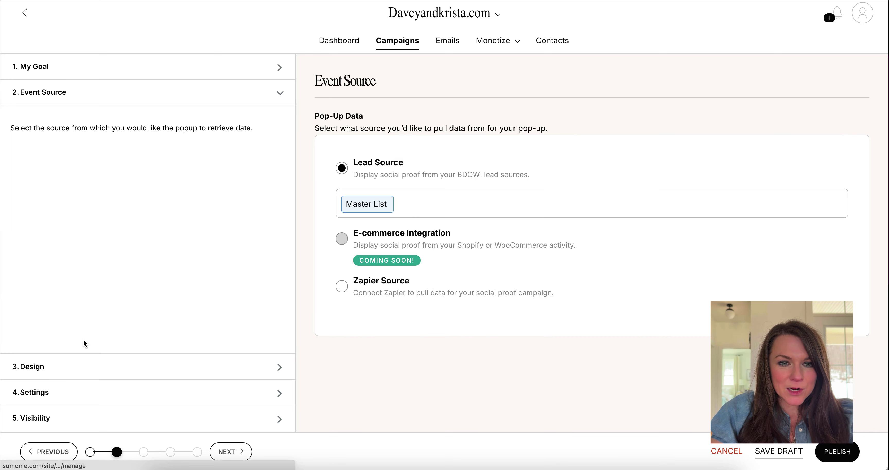
{"action": "left_click", "coordinate": [388, 207]}
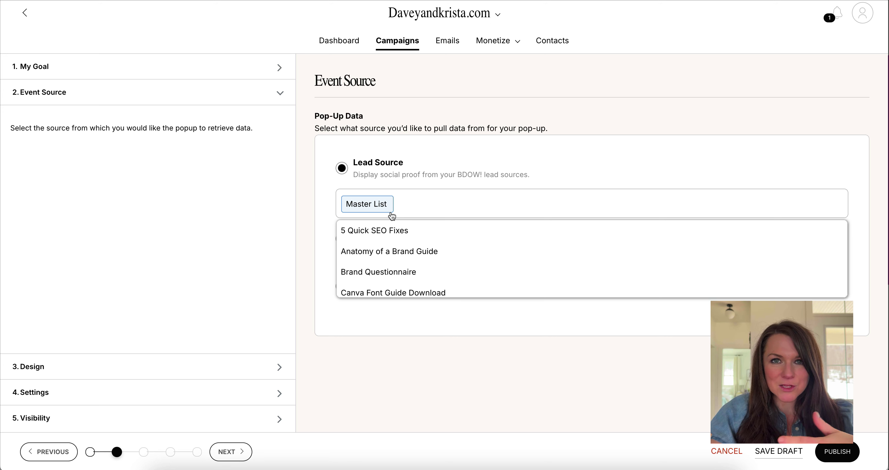
{"action": "left_click", "coordinate": [388, 273]}
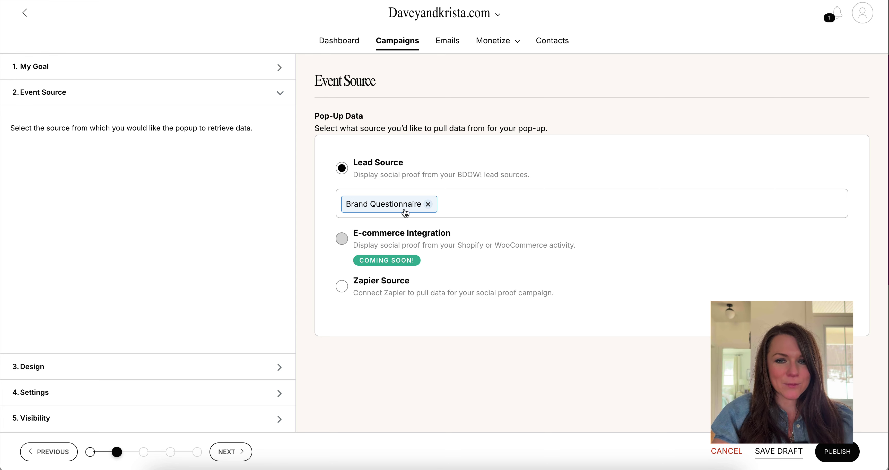
{"action": "left_click", "coordinate": [149, 373]}
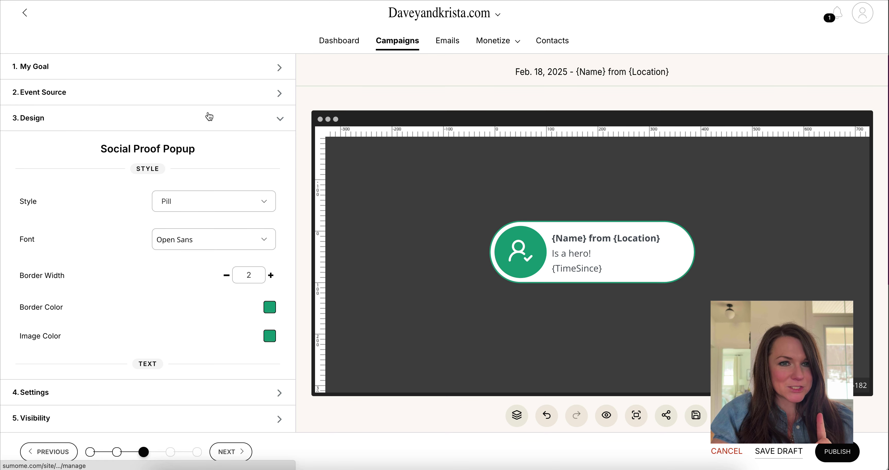
- Go back to the popup Design settings and set the style to Square
{"action": "left_click", "coordinate": [215, 101]}
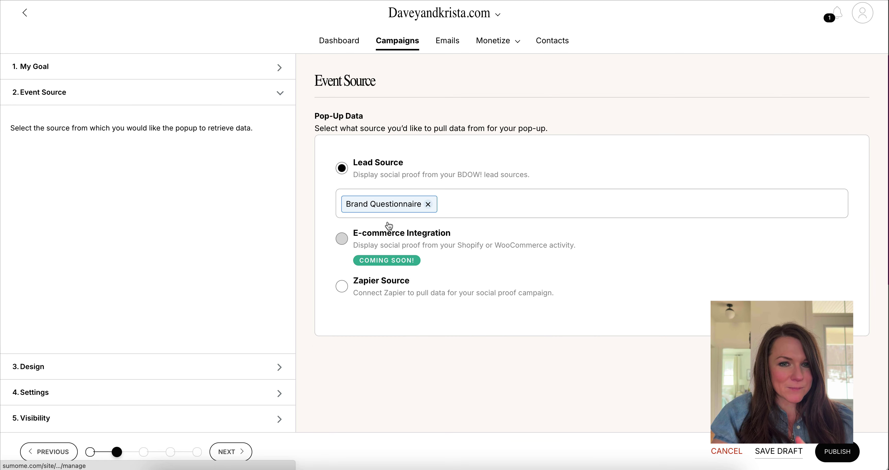
{"action": "left_click", "coordinate": [203, 367]}
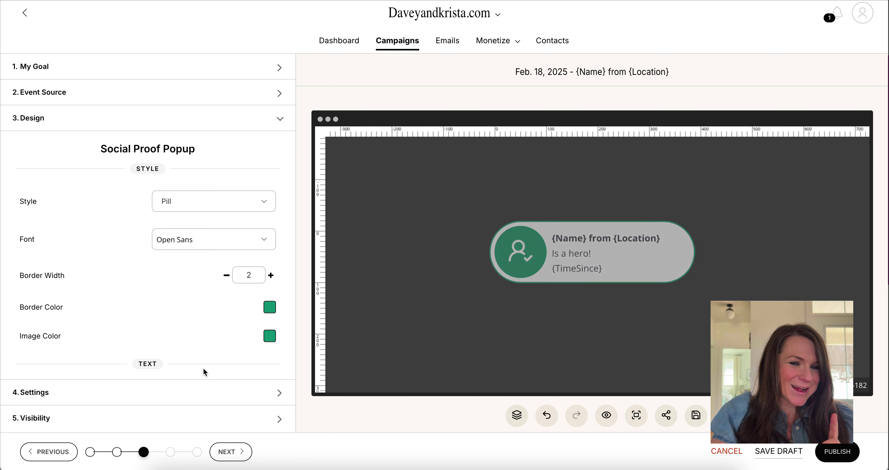
{"action": "left_click", "coordinate": [219, 197]}
{"action": "left_click", "coordinate": [218, 193]}
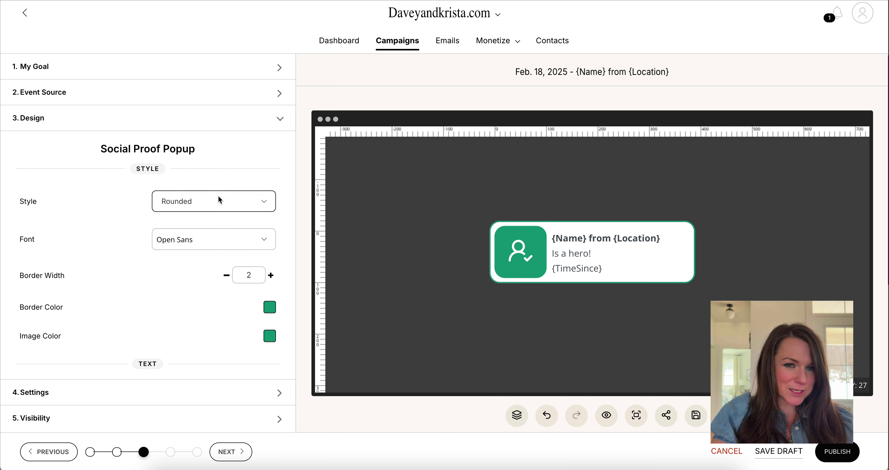
{"action": "left_click", "coordinate": [218, 195]}
{"action": "left_click", "coordinate": [222, 188]}
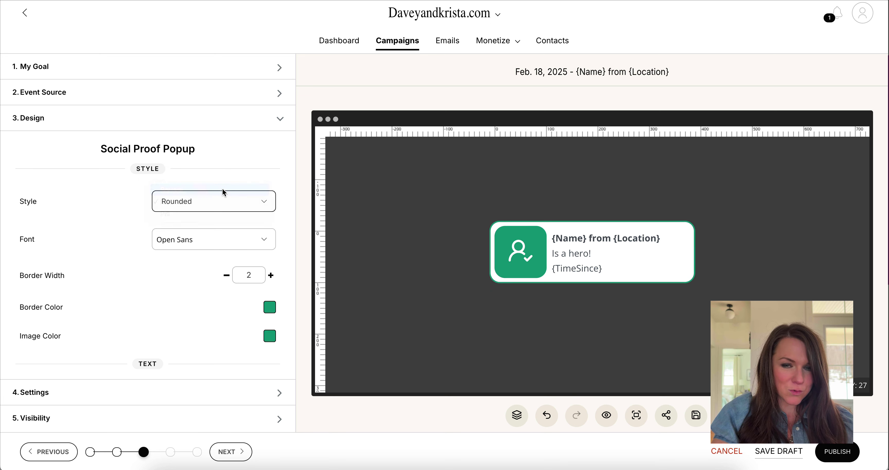
- Set the popup font to Work Sans and the border colour to dark grey
{"action": "left_click", "coordinate": [183, 240]}
{"action": "scroll", "coordinate": [191, 307], "scroll_direction": "down", "scroll_amount": 20}
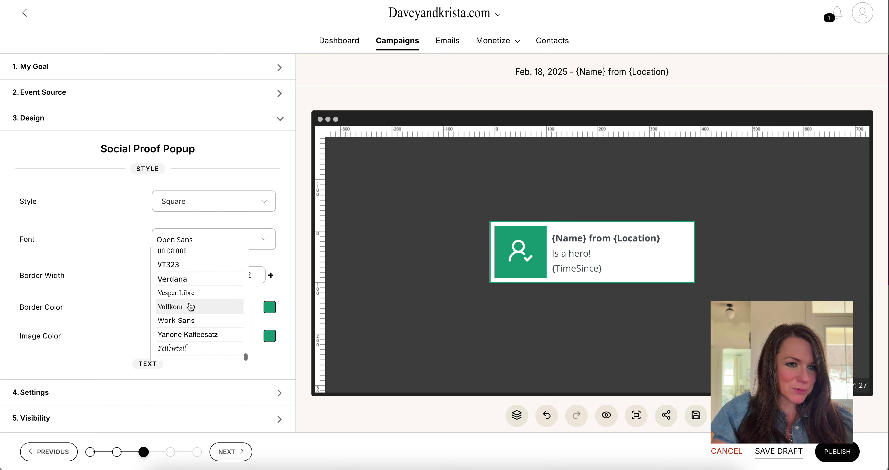
{"action": "scroll", "coordinate": [190, 306], "scroll_direction": "up", "scroll_amount": 5}
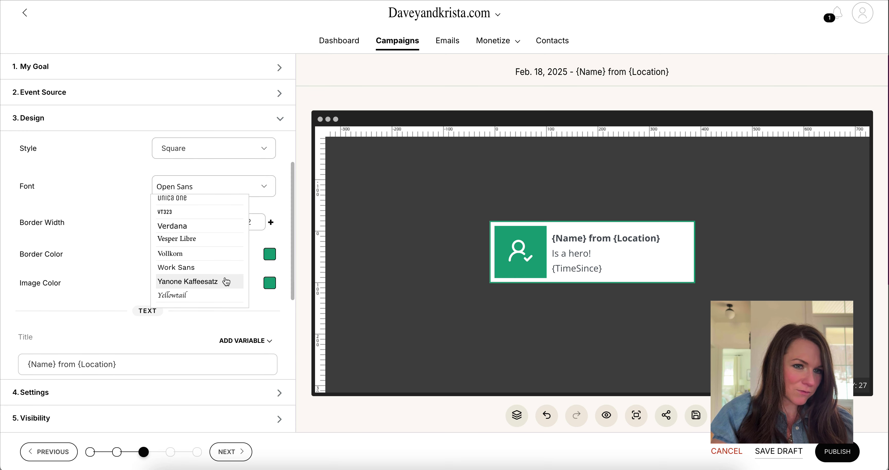
{"action": "left_click", "coordinate": [219, 266]}
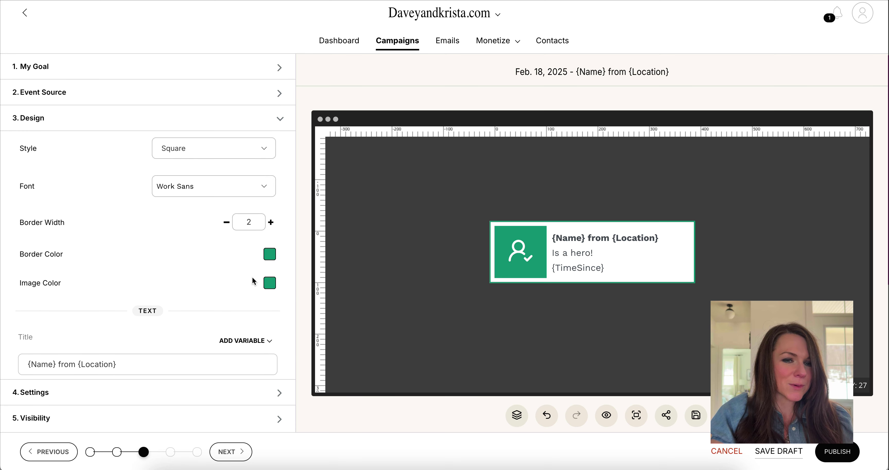
{"action": "left_click", "coordinate": [273, 262]}
{"action": "left_click_drag", "start_coordinate": [221, 305], "coordinate": [168, 357]}
- Check the image colour picker and the variables available for the popup title
{"action": "left_click", "coordinate": [270, 283]}
{"action": "left_click", "coordinate": [204, 236]}
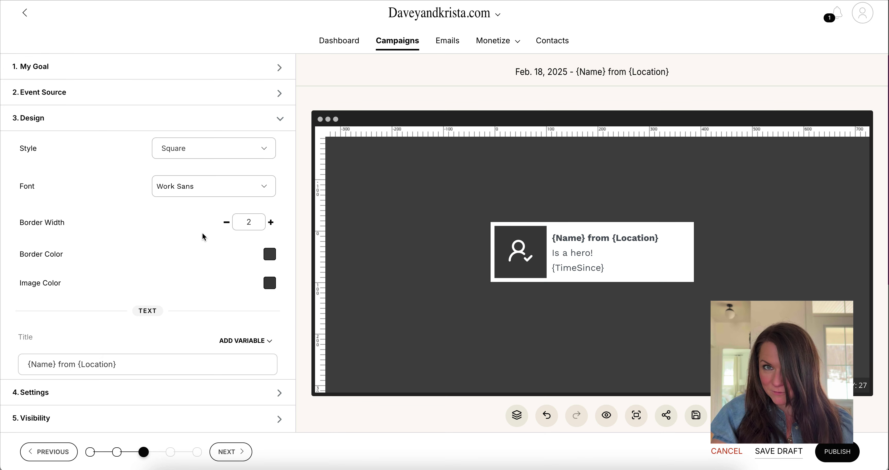
{"action": "scroll", "coordinate": [202, 231], "scroll_direction": "down", "scroll_amount": 3}
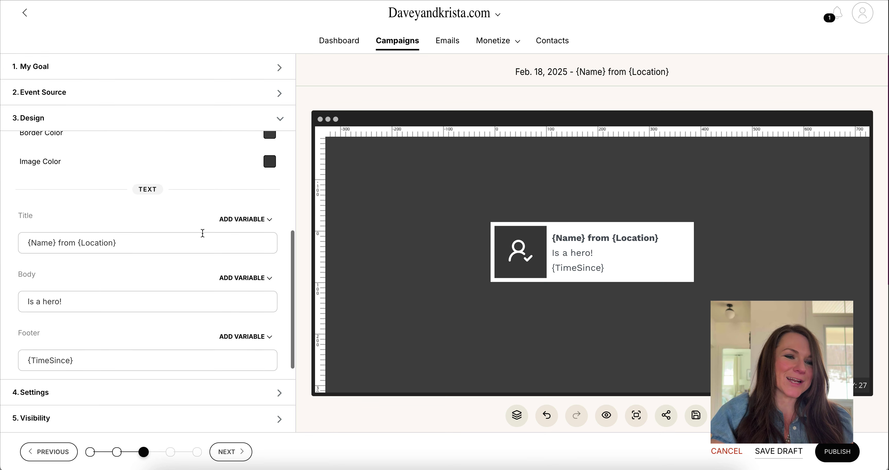
{"action": "left_click", "coordinate": [183, 245]}
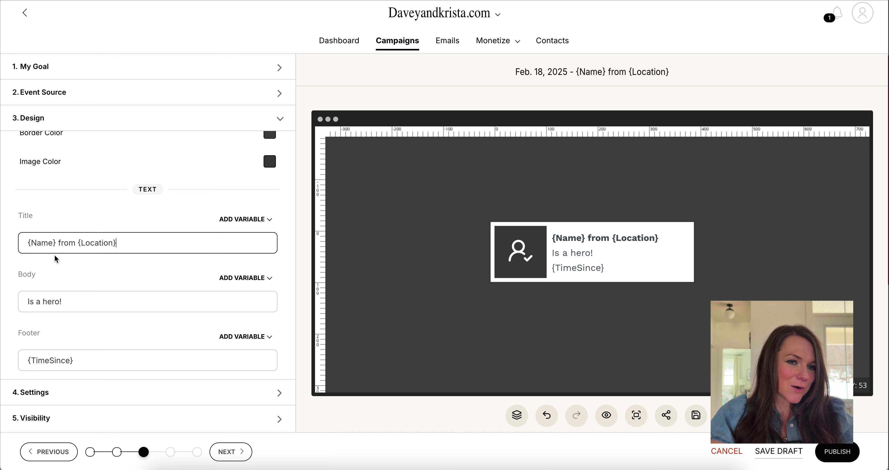
{"action": "left_click", "coordinate": [243, 220]}
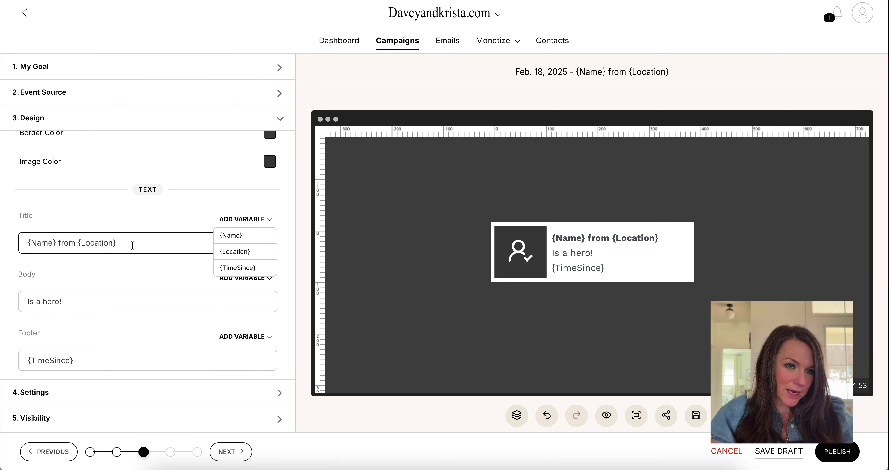
{"action": "left_click_drag", "start_coordinate": [23, 236], "coordinate": [134, 240]}
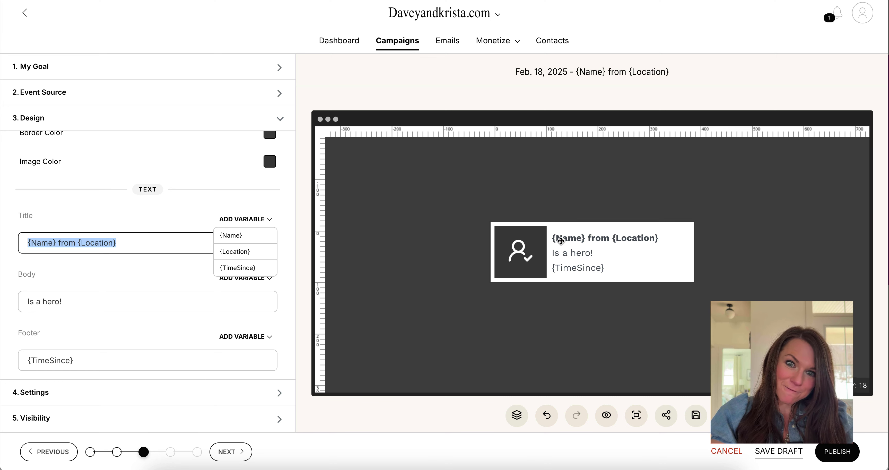
- Replace the body text 'Is a hero!' with 'grabbed the brand questionnaire'
{"action": "left_click", "coordinate": [91, 297]}
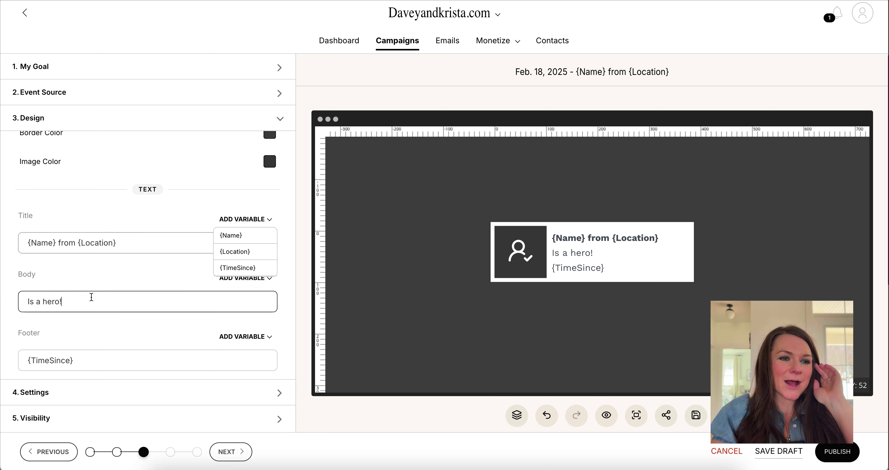
{"action": "left_click_drag", "start_coordinate": [91, 297], "coordinate": [1, 296]}
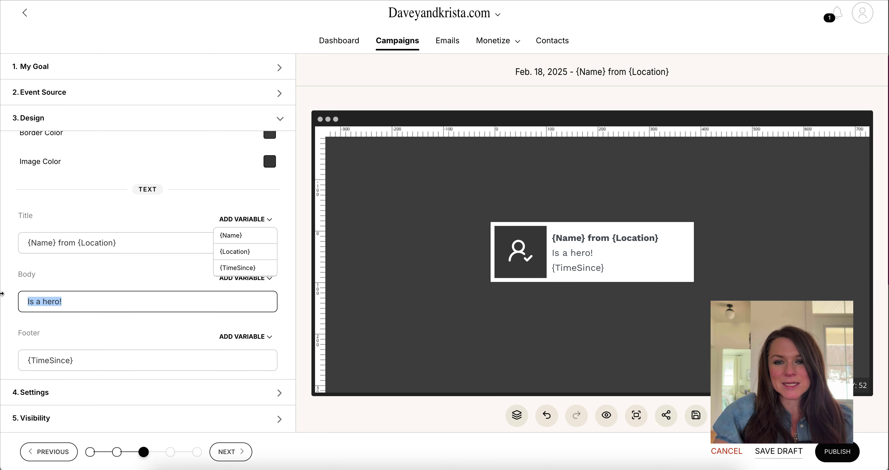
{"action": "type", "text": "grabbed "}
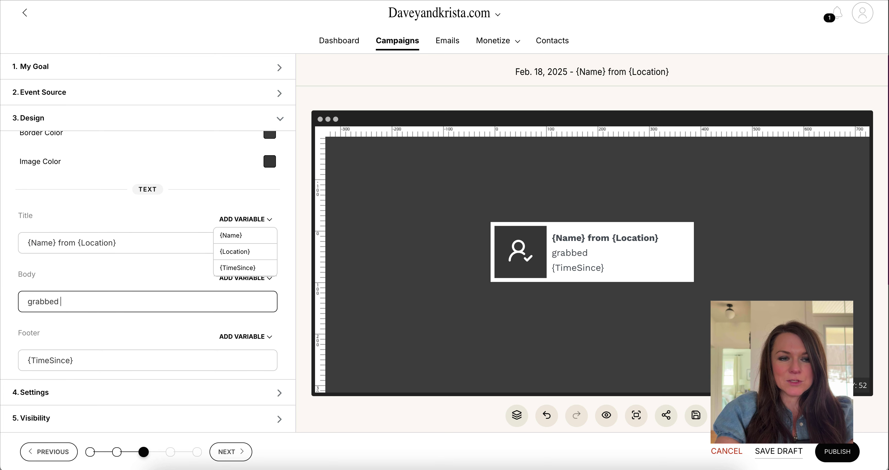
{"action": "type", "text": "the brand questionnaire"}
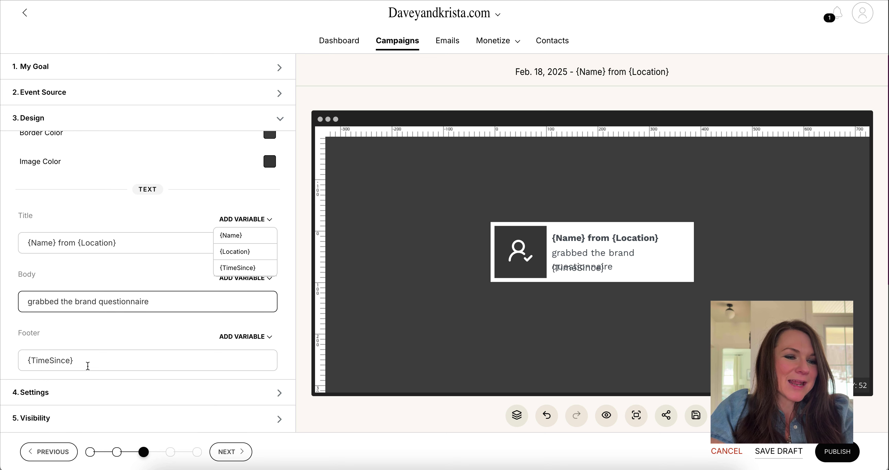
{"action": "left_click_drag", "start_coordinate": [87, 366], "coordinate": [23, 357]}
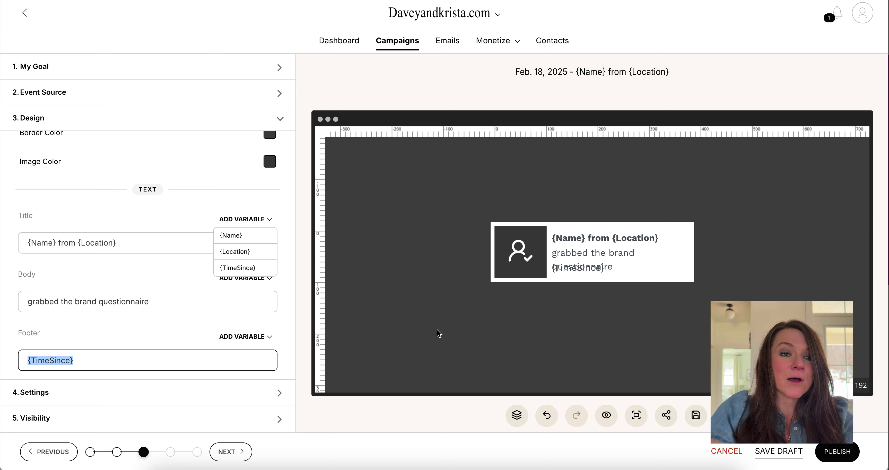
{"action": "scroll", "coordinate": [93, 226], "scroll_direction": "up", "scroll_amount": 5}
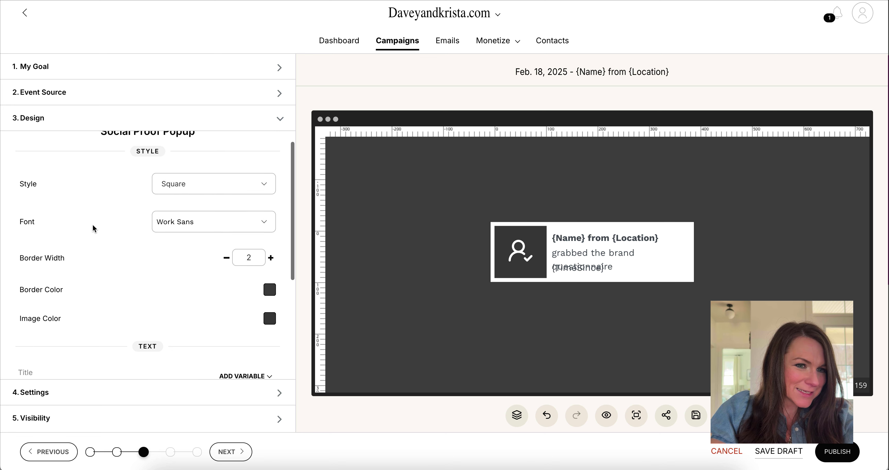
{"action": "scroll", "coordinate": [93, 228], "scroll_direction": "up", "scroll_amount": 1}
{"action": "scroll", "coordinate": [148, 287], "scroll_direction": "down", "scroll_amount": 5}
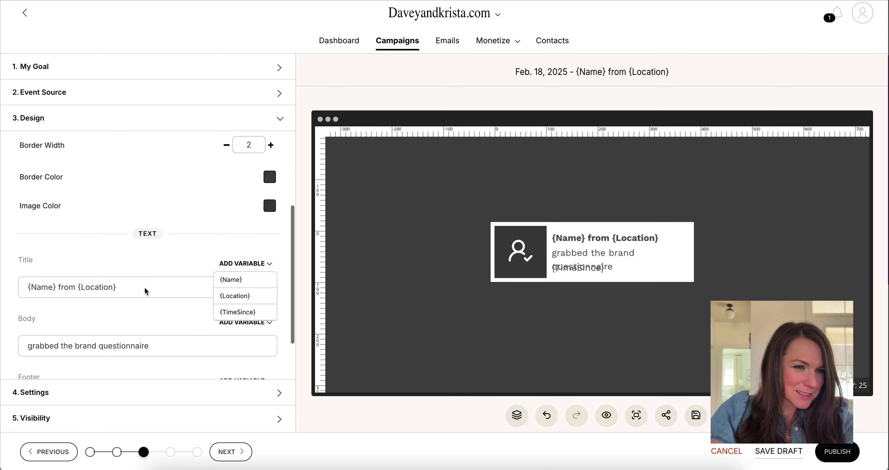
{"action": "scroll", "coordinate": [122, 316], "scroll_direction": "up", "scroll_amount": 2}
{"action": "scroll", "coordinate": [121, 323], "scroll_direction": "up", "scroll_amount": 4}
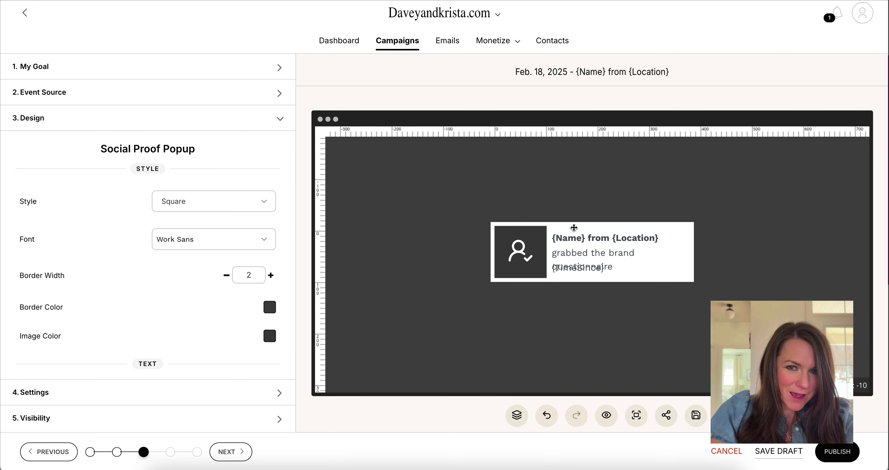
{"action": "scroll", "coordinate": [167, 294], "scroll_direction": "down", "scroll_amount": 5}
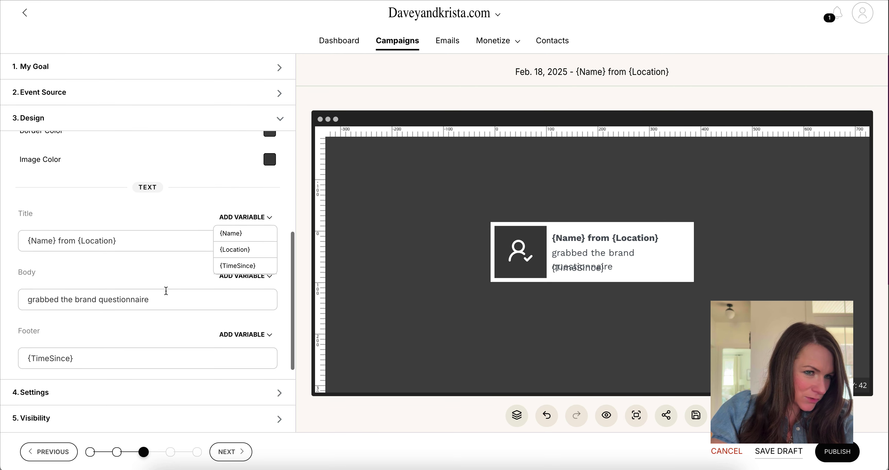
- Fix the body to read 'grabbed the questionnaire' and go to the Settings step
{"action": "left_click", "coordinate": [75, 299]}
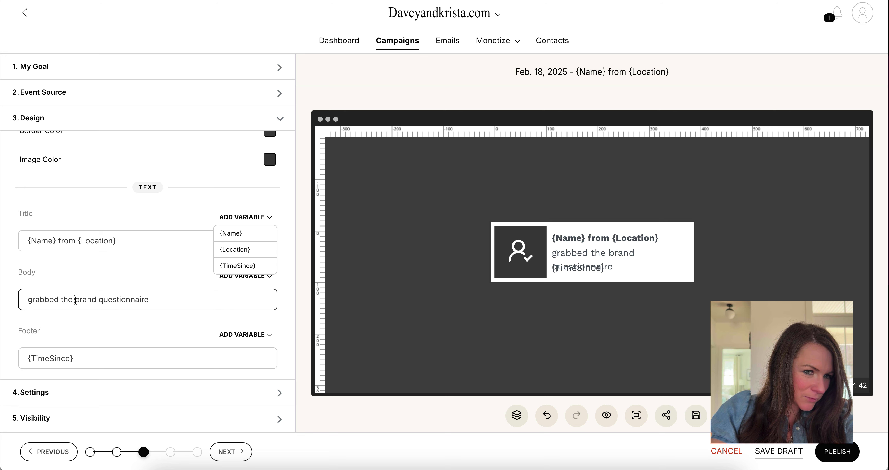
{"action": "key", "text": "BackSpace"}
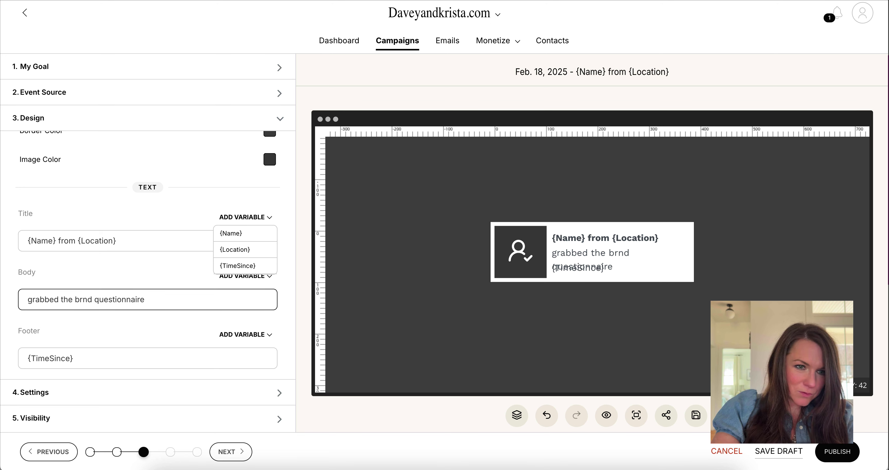
{"action": "double_click", "coordinate": [89, 299]}
{"action": "key", "text": "BackSpace"}
{"action": "key", "text": "BackSpace"}
{"action": "key", "text": "BackSpace"}
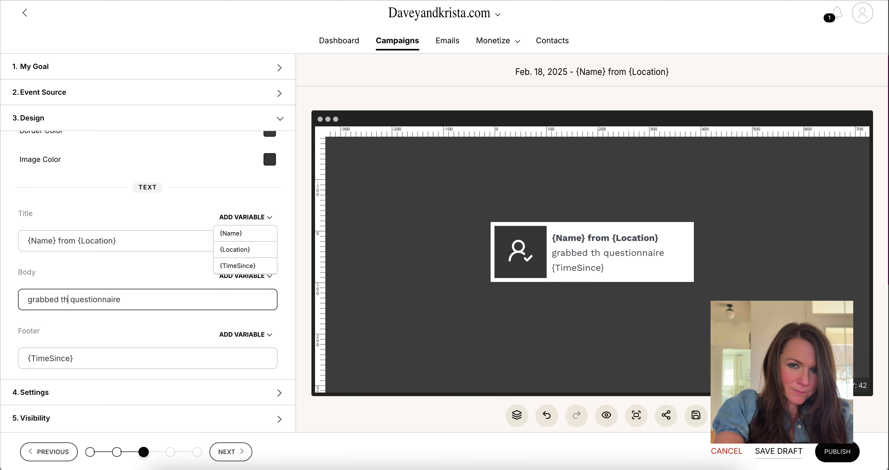
{"action": "type", "text": "w"}
{"action": "key", "text": "BackSpace"}
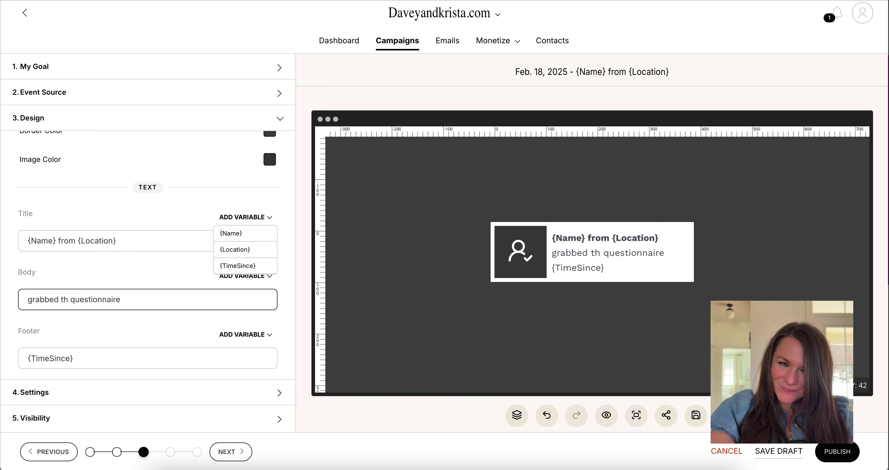
{"action": "type", "text": "e"}
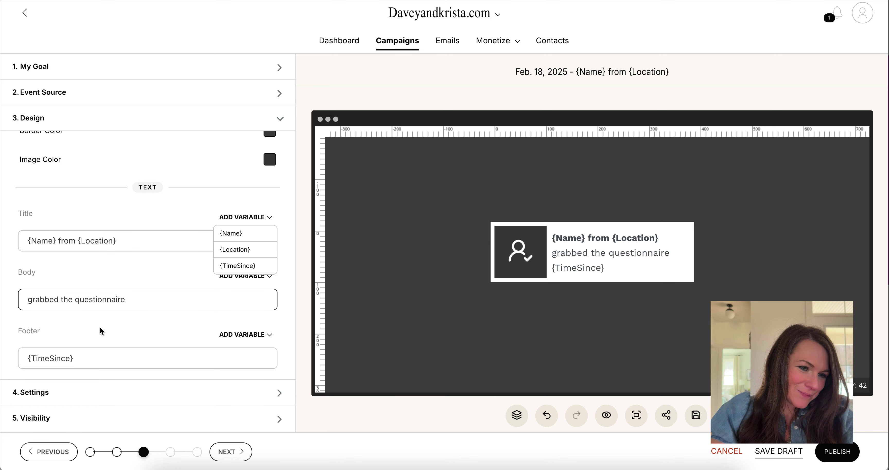
{"action": "scroll", "coordinate": [99, 326], "scroll_direction": "down", "scroll_amount": 1}
{"action": "left_click", "coordinate": [84, 391]}
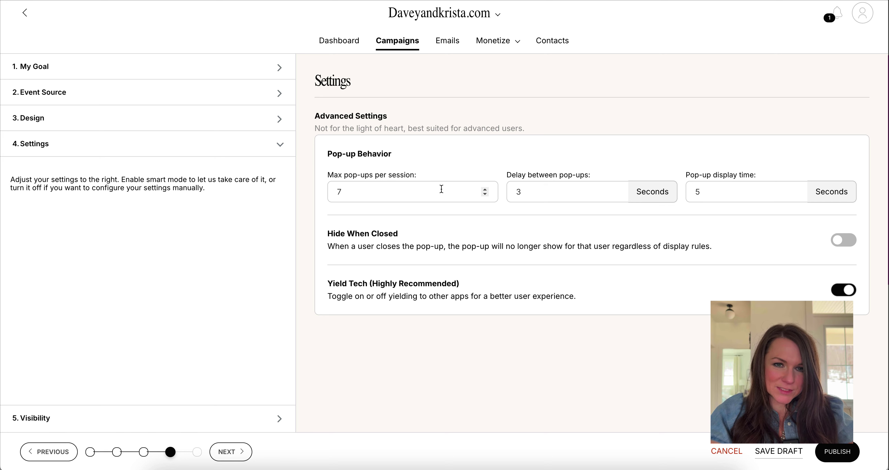
- Set max pop-ups per session to 20, leave Hide When Closed off, then go to Visibility
{"action": "left_click_drag", "start_coordinate": [441, 190], "coordinate": [355, 176]}
{"action": "type", "text": "20"}
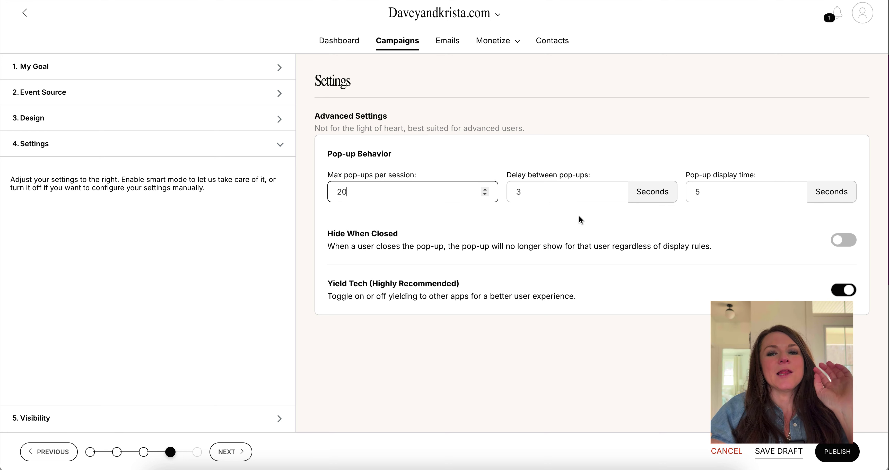
{"action": "left_click", "coordinate": [747, 191]}
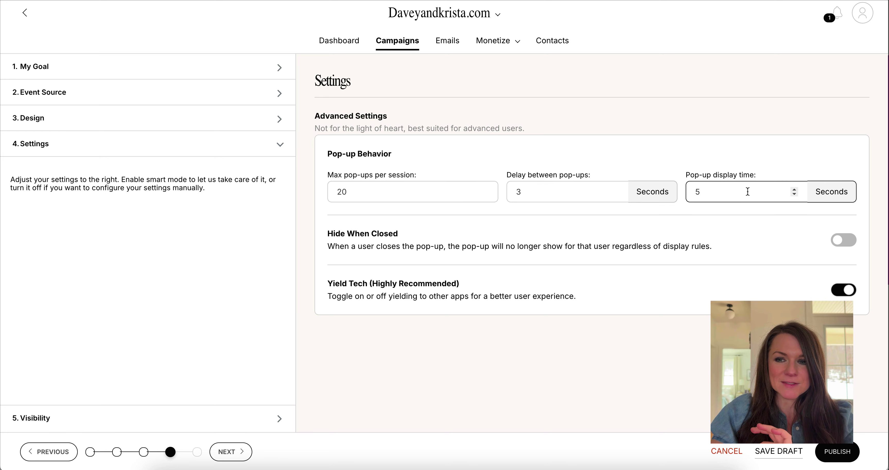
{"action": "left_click", "coordinate": [854, 245]}
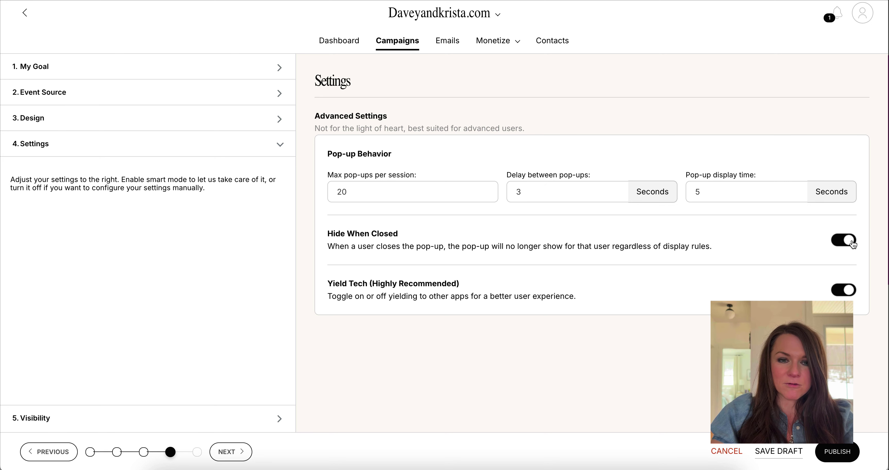
{"action": "left_click", "coordinate": [854, 244]}
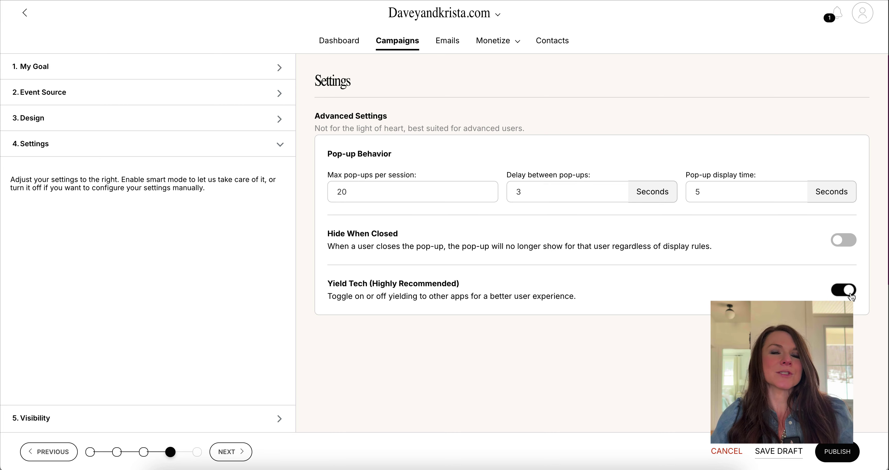
{"action": "left_click", "coordinate": [279, 418]}
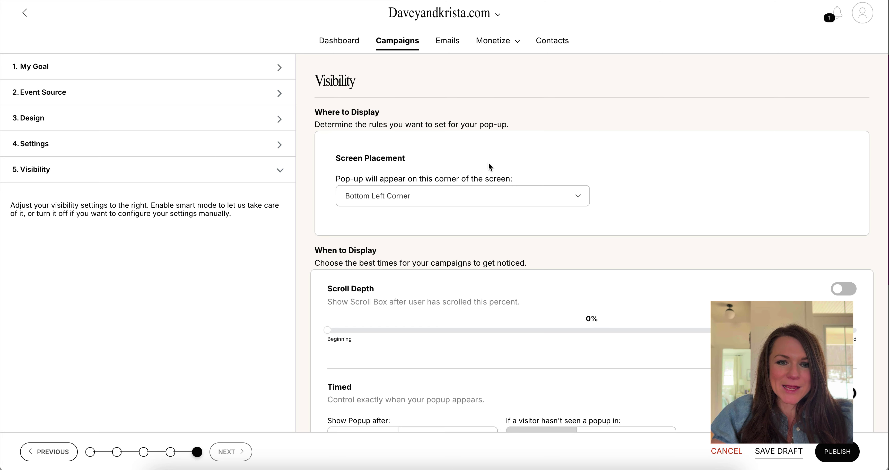
- Start a new display rule that matches against URL paths
{"action": "scroll", "coordinate": [487, 173], "scroll_direction": "down", "scroll_amount": 5}
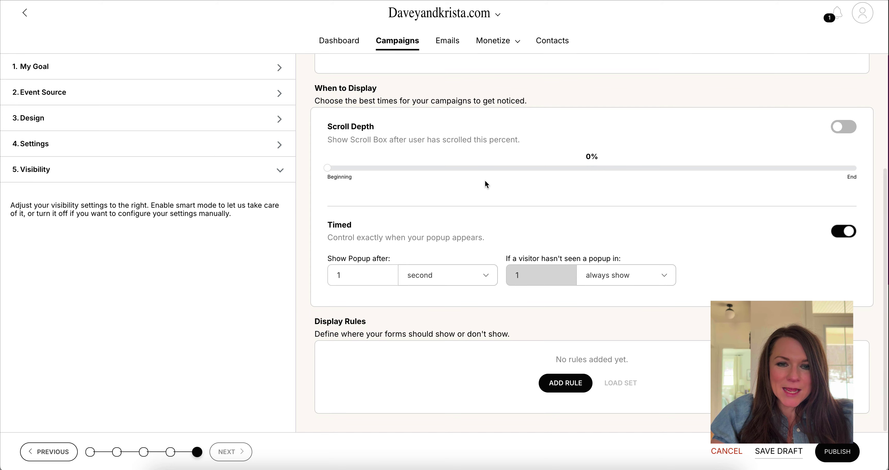
{"action": "scroll", "coordinate": [486, 180], "scroll_direction": "up", "scroll_amount": 2}
{"action": "scroll", "coordinate": [530, 203], "scroll_direction": "down", "scroll_amount": 2}
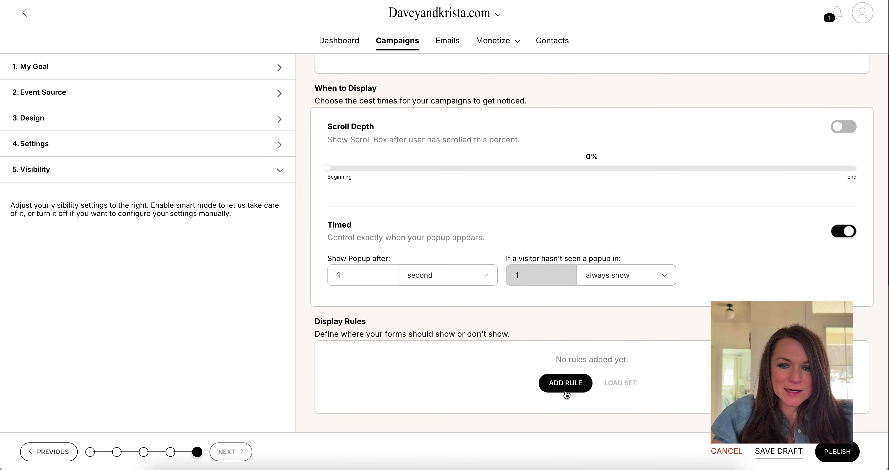
{"action": "left_click", "coordinate": [565, 384]}
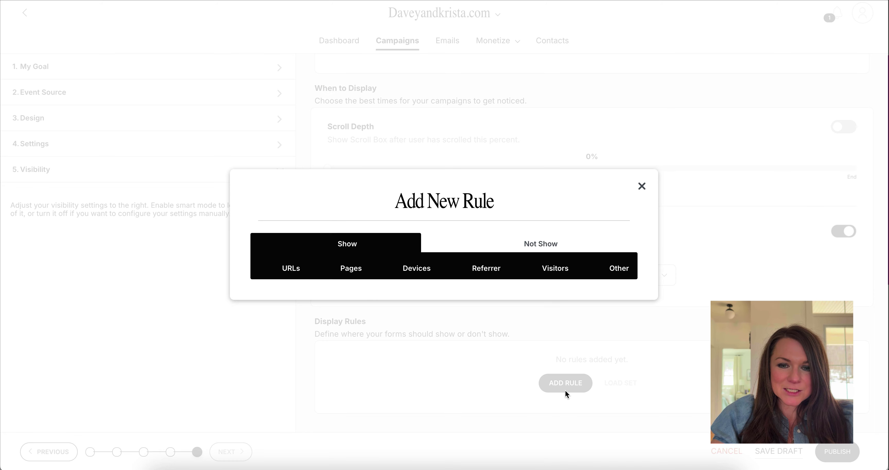
{"action": "left_click", "coordinate": [297, 269]}
{"action": "left_click", "coordinate": [318, 284]}
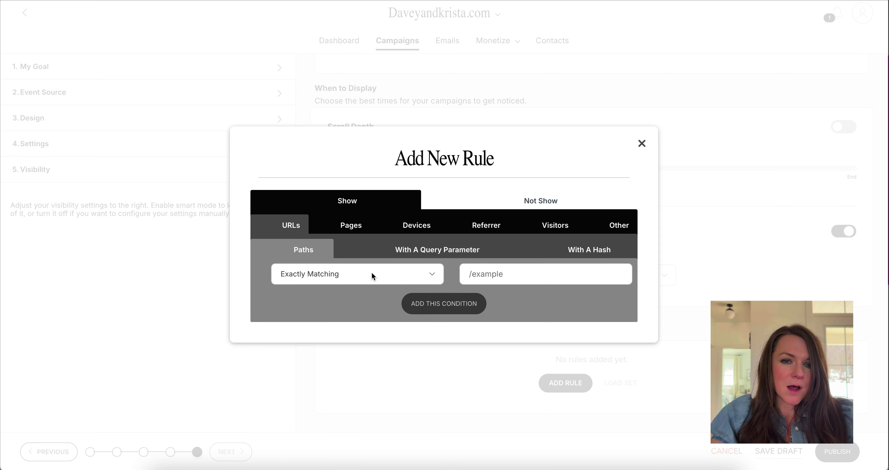
- Set the condition to paths containing /blog/ and add it to the rules
{"action": "left_click", "coordinate": [491, 276]}
{"action": "key", "text": "ctrl+v"}
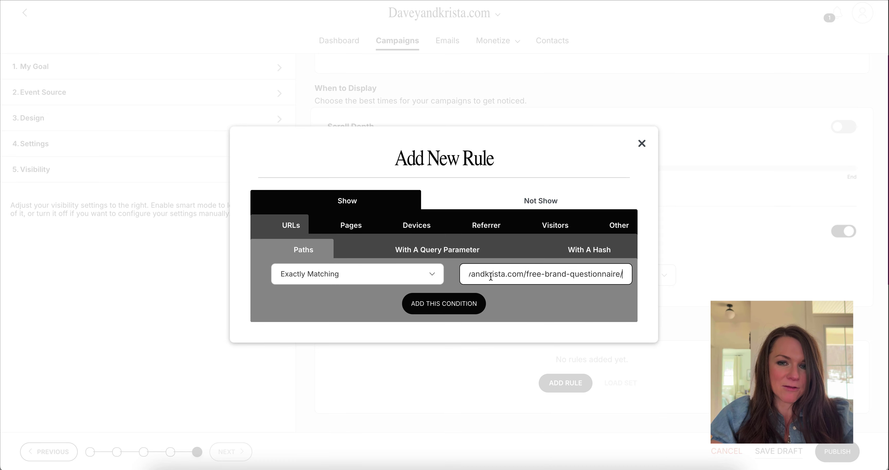
{"action": "left_click", "coordinate": [414, 279]}
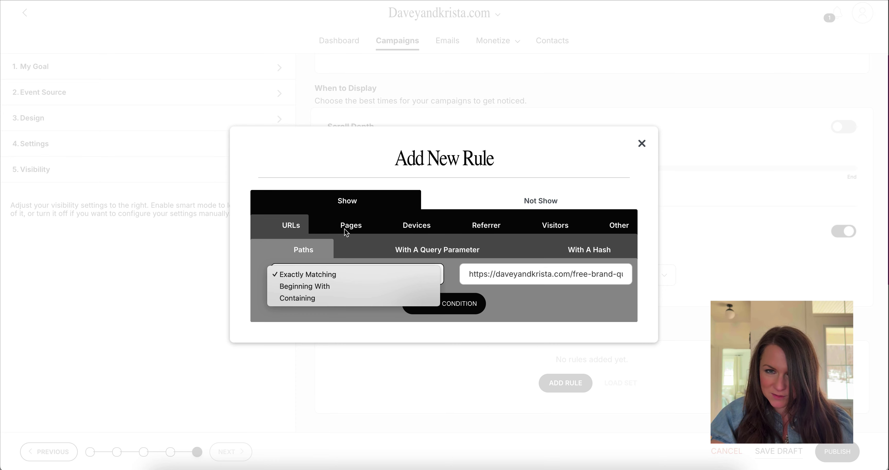
{"action": "left_click", "coordinate": [360, 299]}
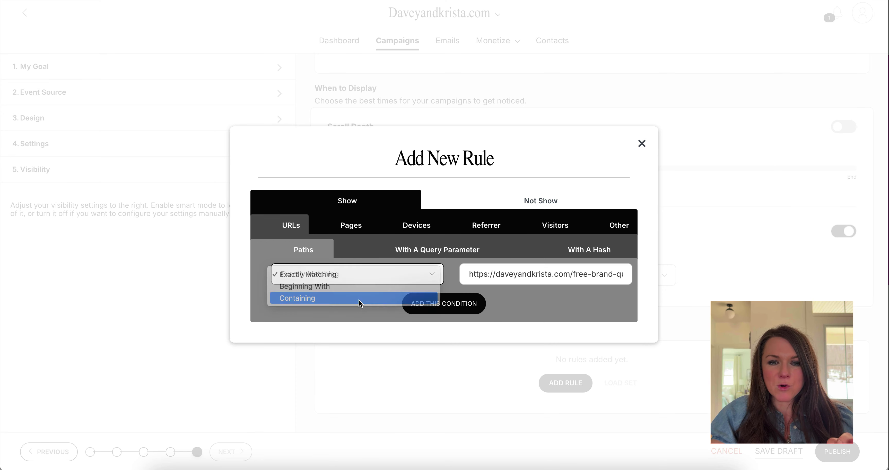
{"action": "triple_click", "coordinate": [578, 272]}
{"action": "type", "text": "/blog/"}
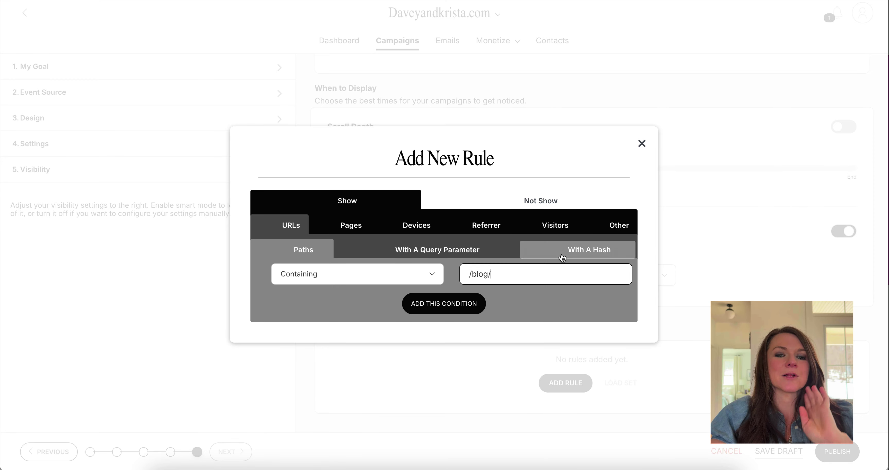
{"action": "left_click", "coordinate": [450, 306]}
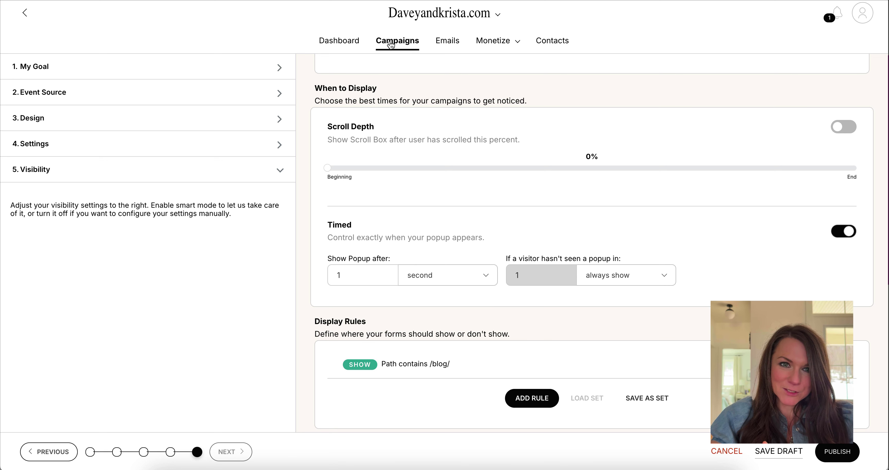
- Copy the Brand Questionnaire Inline Form's embed code from its Visibility step
{"action": "left_click", "coordinate": [355, 41]}
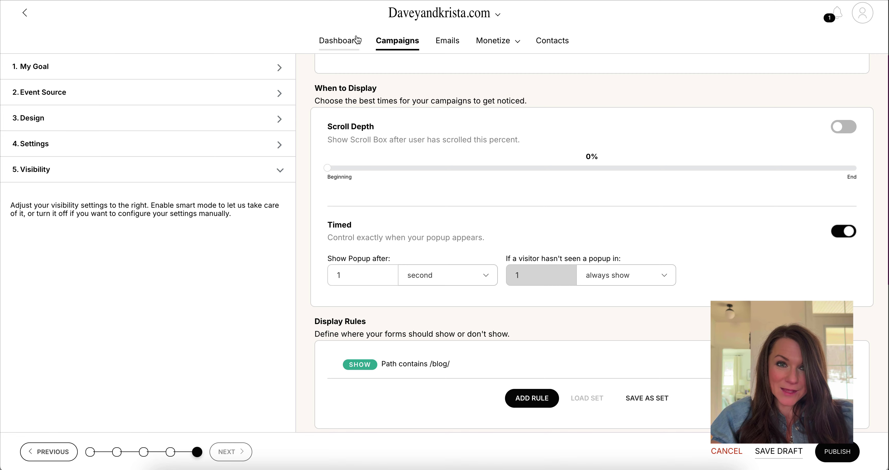
{"action": "left_click", "coordinate": [410, 23]}
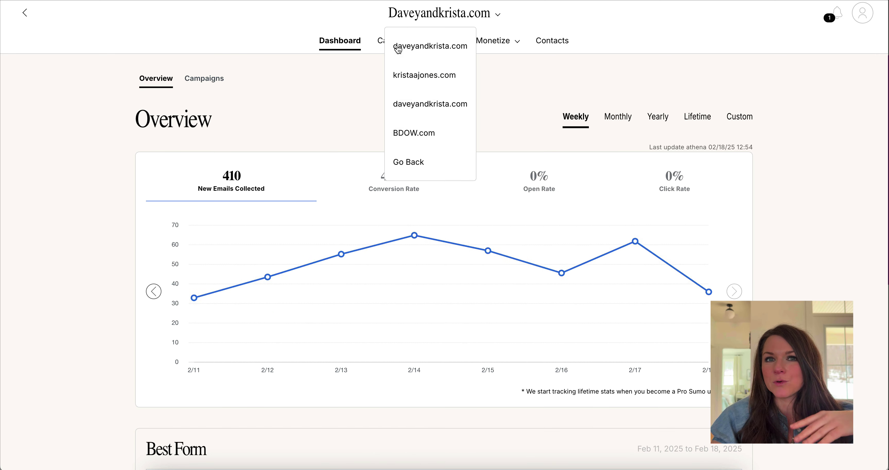
{"action": "left_click", "coordinate": [383, 43]}
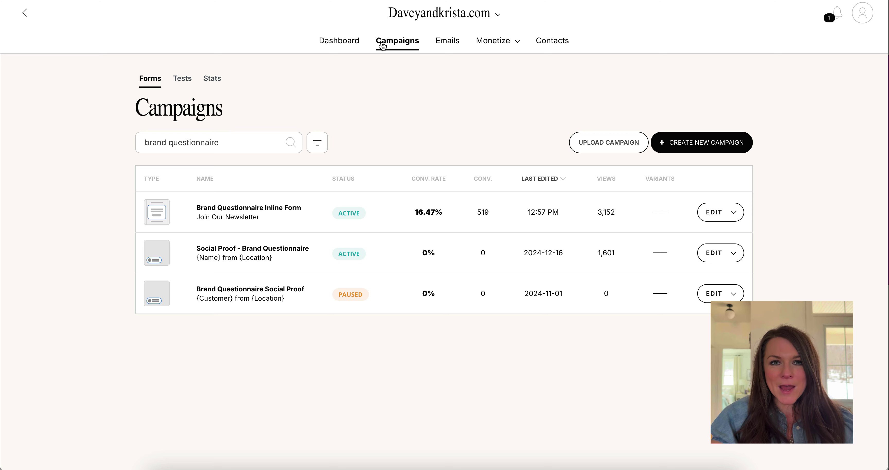
{"action": "left_click", "coordinate": [250, 211]}
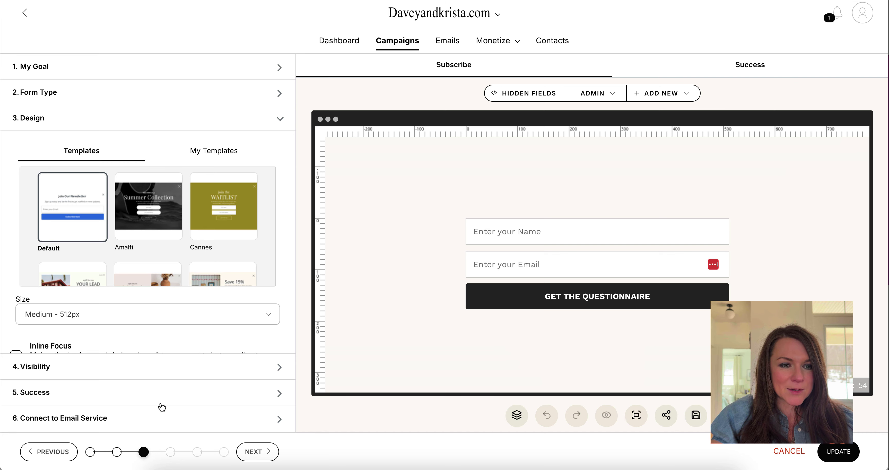
{"action": "left_click", "coordinate": [166, 393]}
{"action": "left_click", "coordinate": [252, 151]}
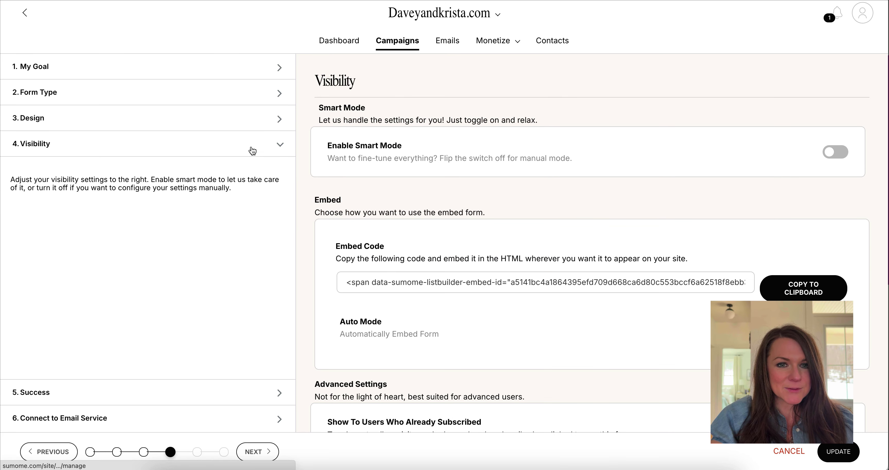
{"action": "left_click", "coordinate": [803, 288]}
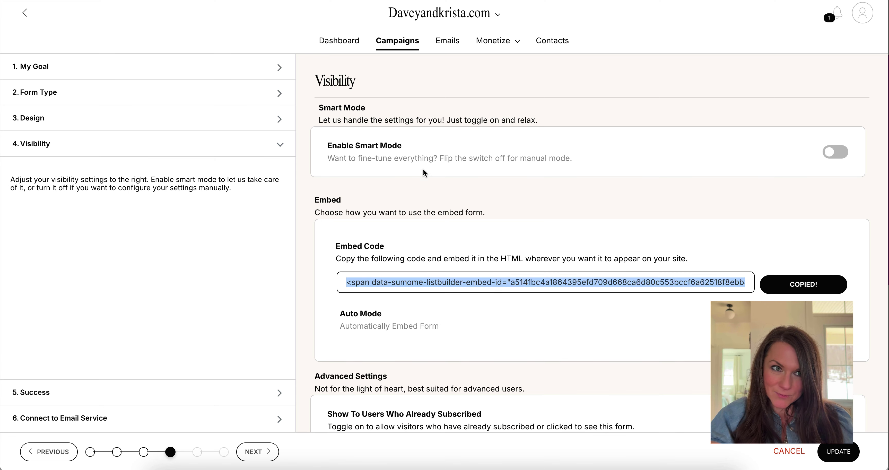
- Load app.showit.com in a new browser tab
{"action": "key", "text": "ctrl+t"}
{"action": "type", "text": "app.s"}
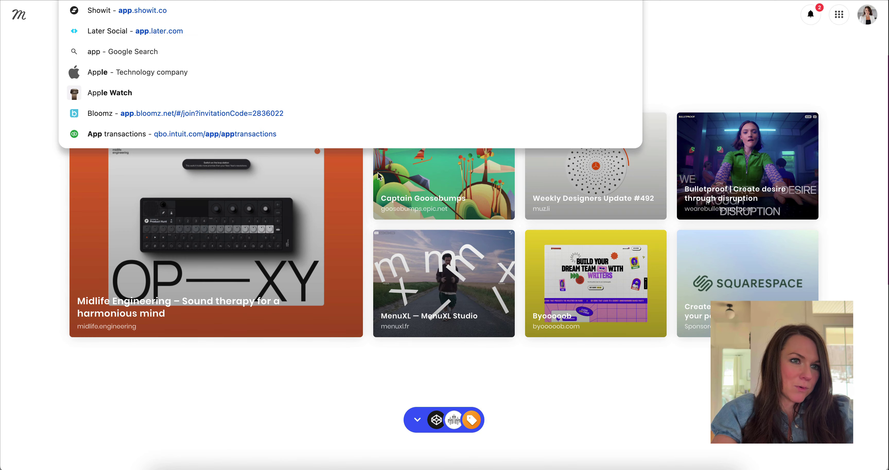
{"action": "type", "text": "howit.com"}
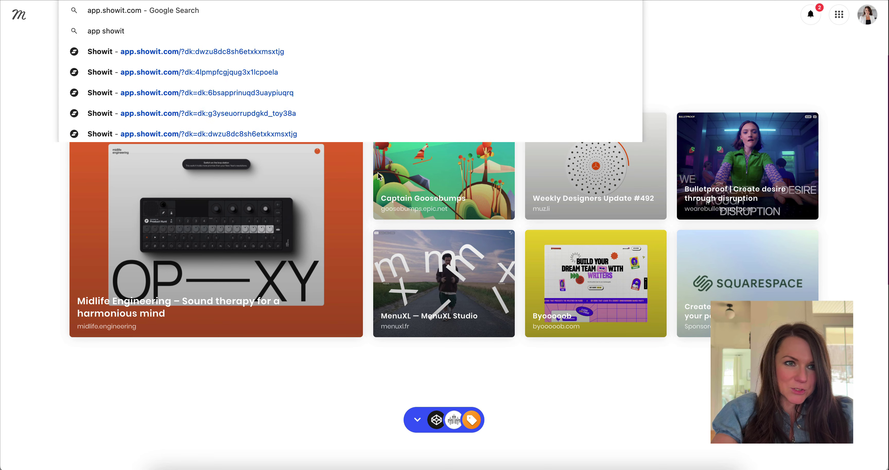
{"action": "key", "text": "Return"}
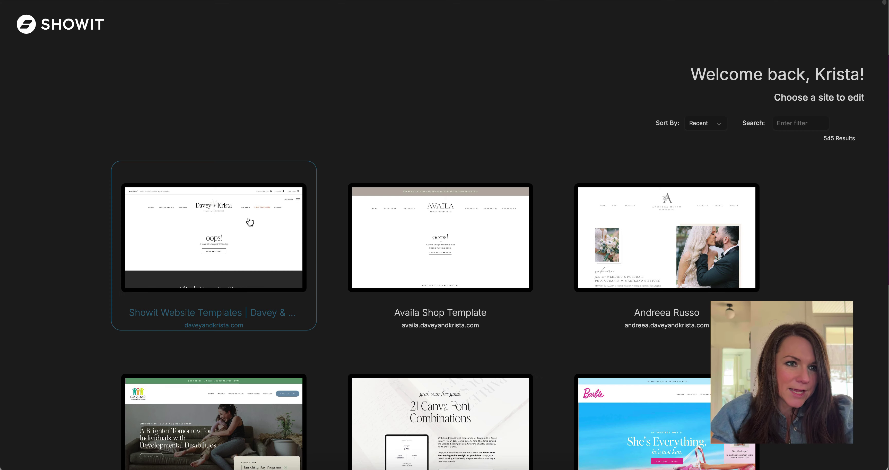
- Open the Davey & Krista site's Free Brand Questionnaire page in the desktop editor
{"action": "left_click", "coordinate": [250, 222]}
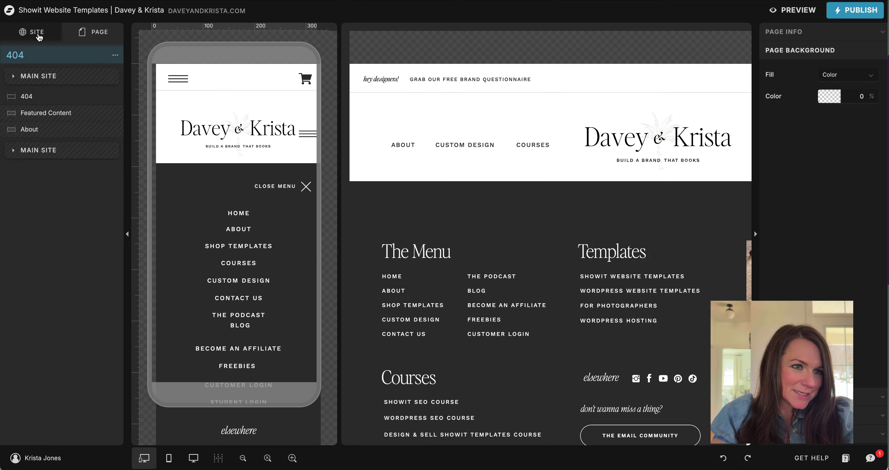
{"action": "scroll", "coordinate": [67, 178], "scroll_direction": "down", "scroll_amount": 15}
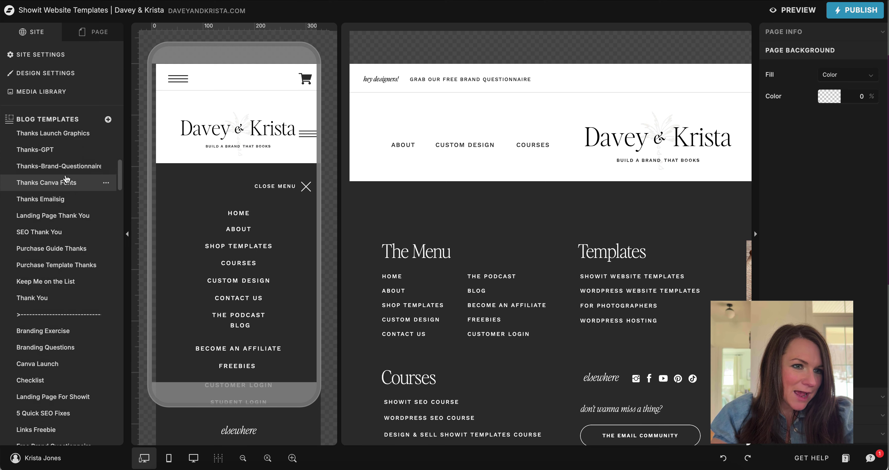
{"action": "scroll", "coordinate": [67, 179], "scroll_direction": "down", "scroll_amount": 4}
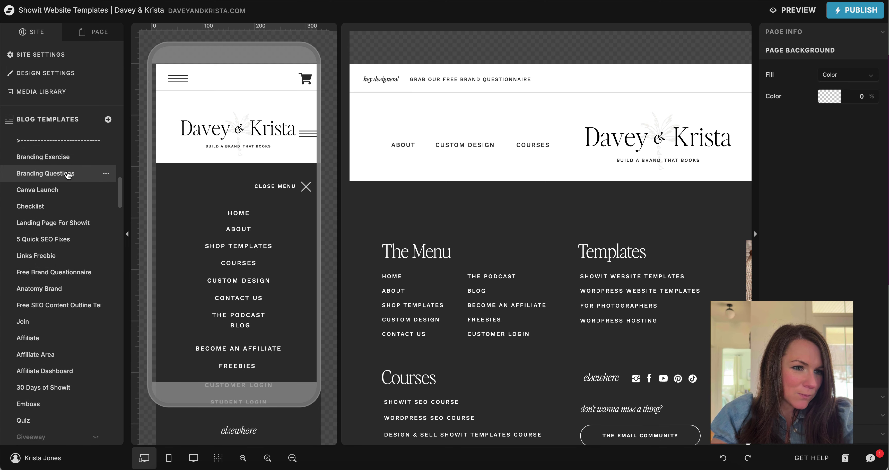
{"action": "left_click", "coordinate": [66, 275]}
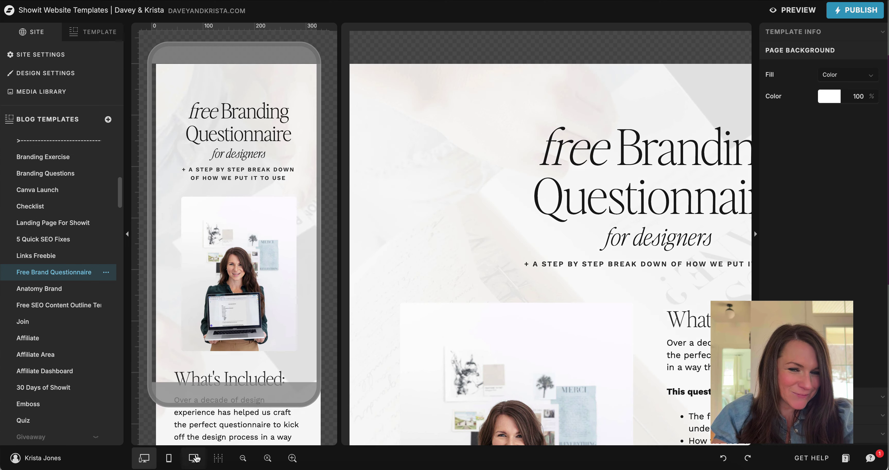
{"action": "left_click", "coordinate": [195, 458]}
{"action": "scroll", "coordinate": [518, 304], "scroll_direction": "down", "scroll_amount": 8}
{"action": "left_click", "coordinate": [518, 304]}
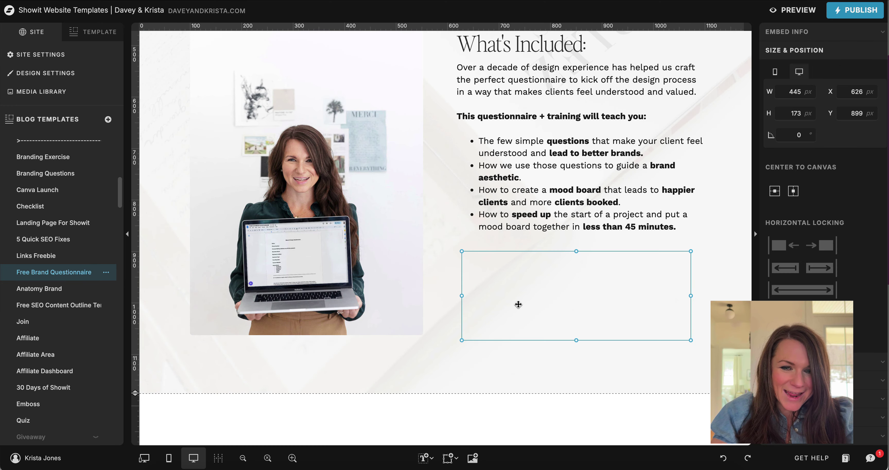
{"action": "left_click", "coordinate": [485, 381]}
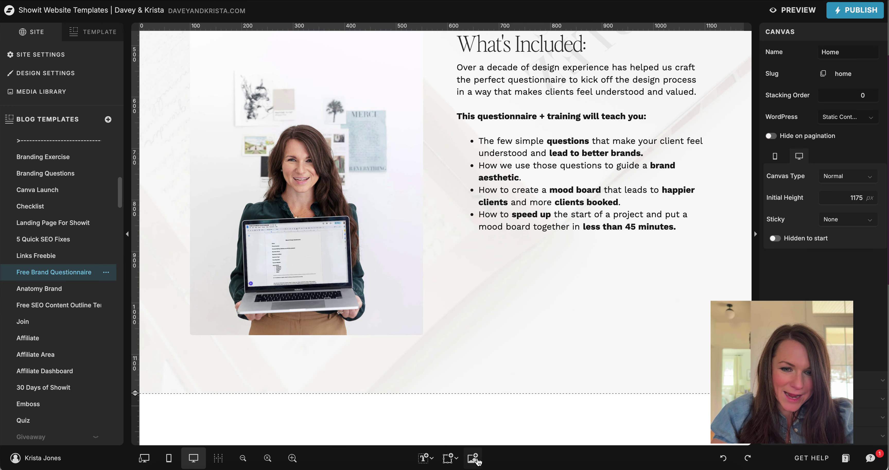
- Add an Embed Code element, paste the Sumo form code into Custom Code, and save
{"action": "left_click", "coordinate": [473, 458]}
{"action": "left_click", "coordinate": [478, 394]}
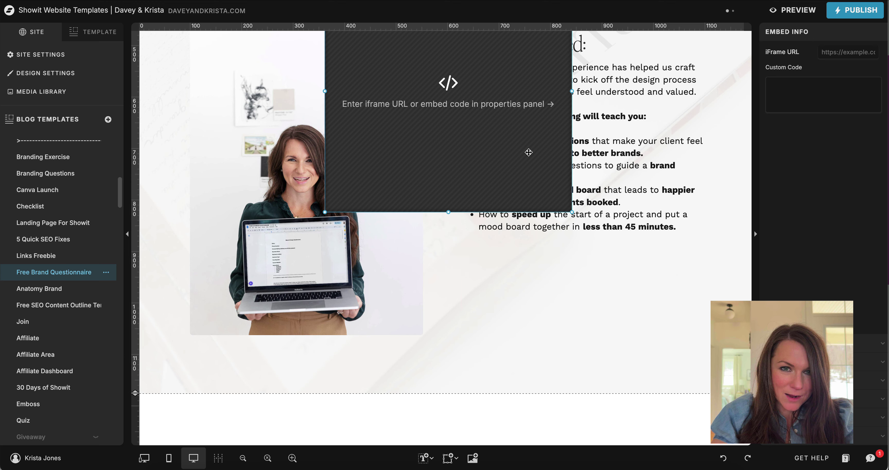
{"action": "left_click", "coordinate": [838, 111]}
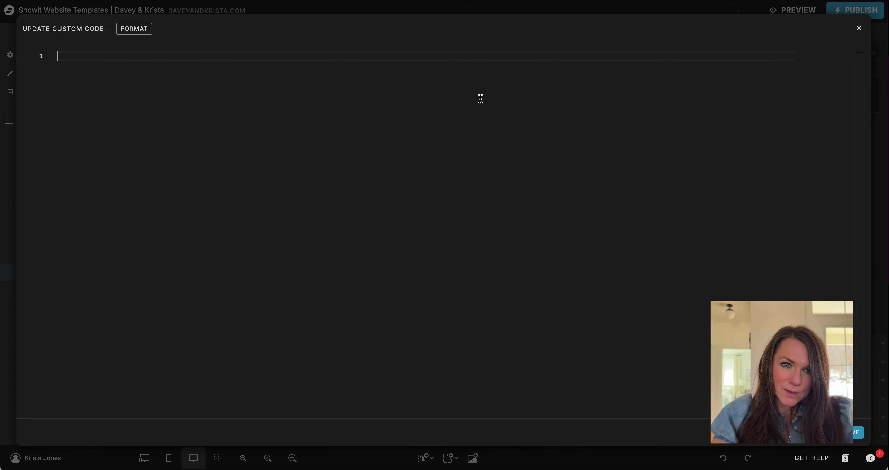
{"action": "key", "text": "super+v"}
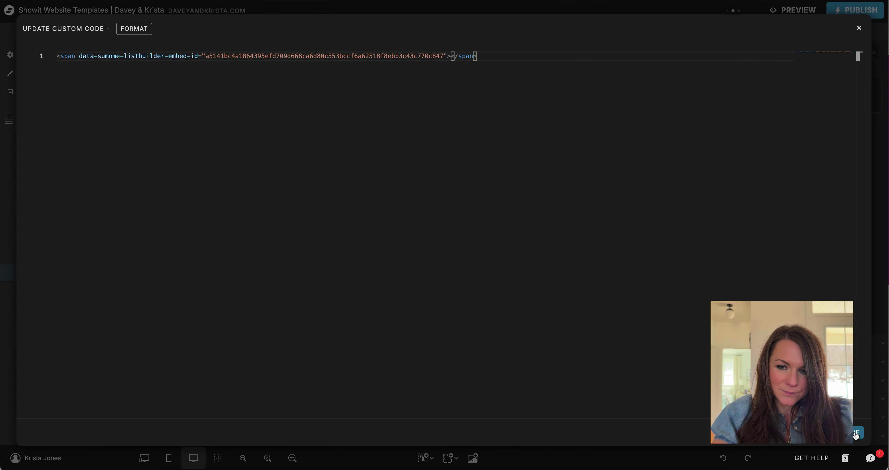
{"action": "left_click", "coordinate": [858, 433]}
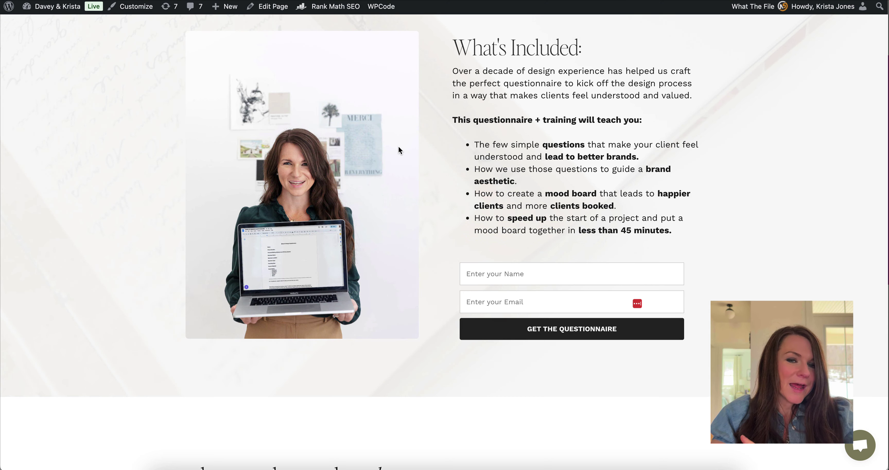
- Submit a test sign-up with a name and email address, then return to the questionnaire page
{"action": "scroll", "coordinate": [398, 147], "scroll_direction": "down", "scroll_amount": 5}
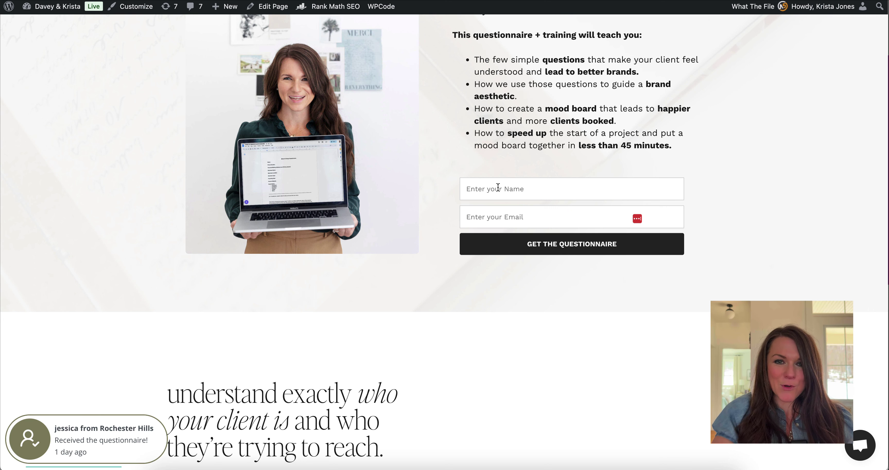
{"action": "left_click", "coordinate": [500, 189]}
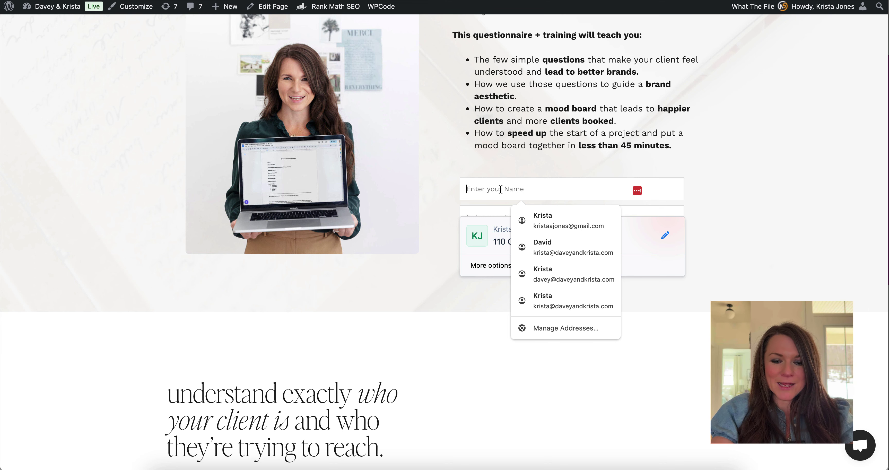
{"action": "type", "text": "Ben"}
{"action": "type", "text": "jam"}
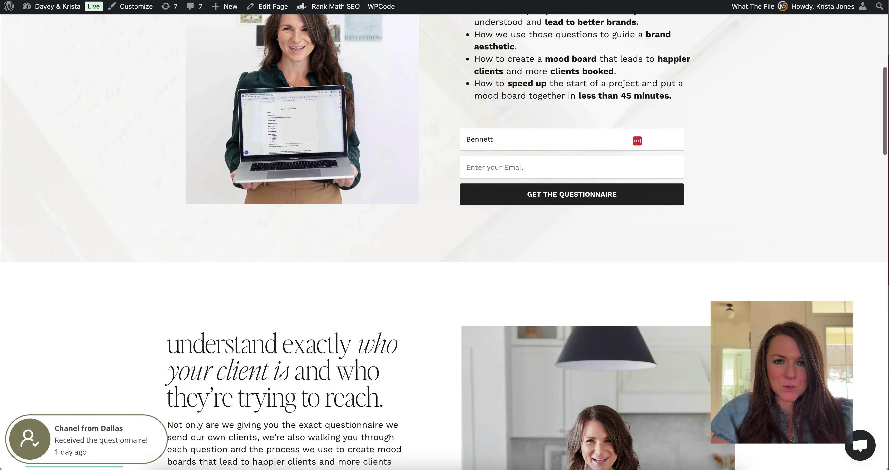
{"action": "scroll", "coordinate": [545, 204], "scroll_direction": "up", "scroll_amount": 3}
{"action": "left_click", "coordinate": [510, 260]}
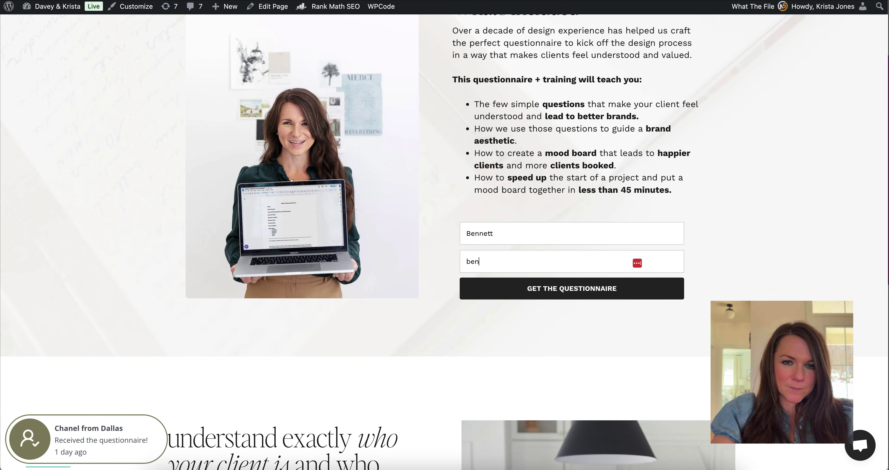
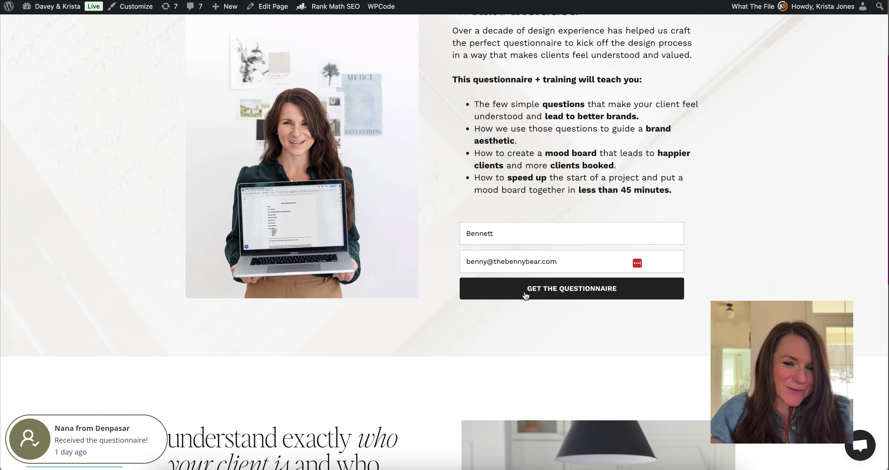
{"action": "left_click", "coordinate": [525, 290]}
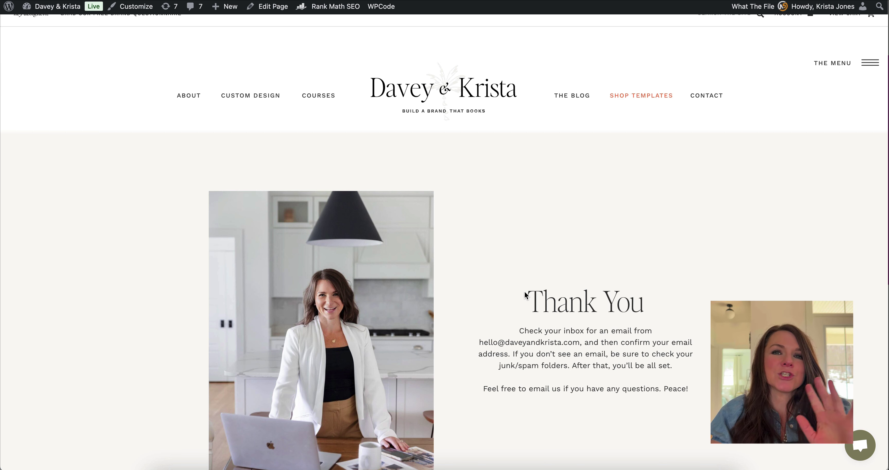
{"action": "left_click", "coordinate": [182, 20]}
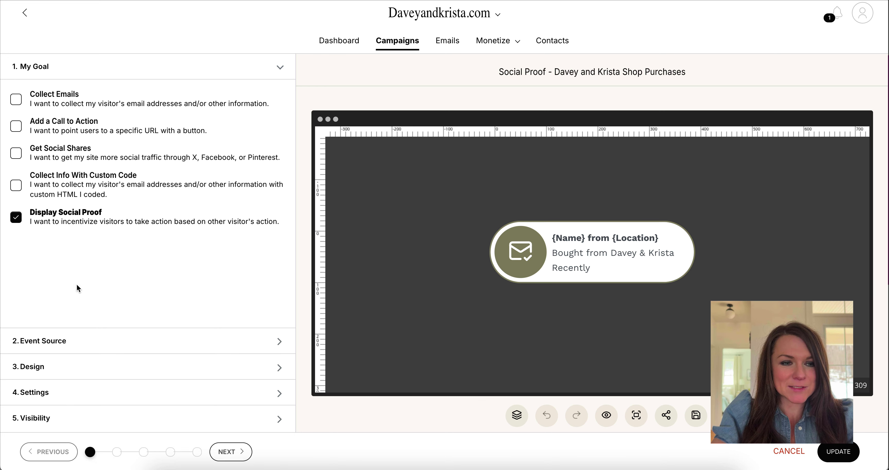
- Check the Zapier event source, review the Design Title, Body and Footer text, then open Settings
{"action": "left_click", "coordinate": [68, 341]}
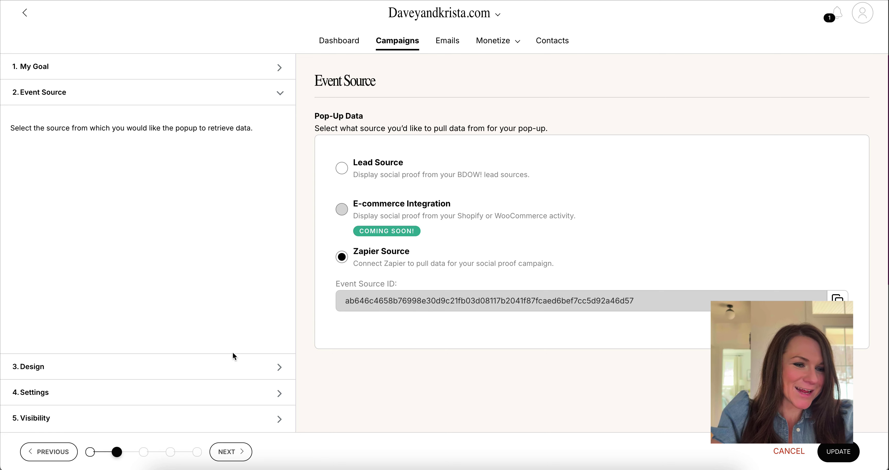
{"action": "left_click", "coordinate": [246, 366]}
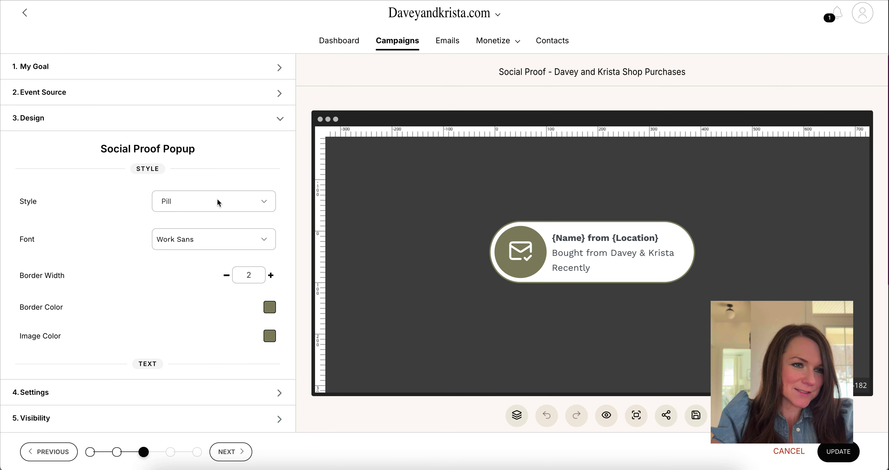
{"action": "scroll", "coordinate": [223, 204], "scroll_direction": "down", "scroll_amount": 3}
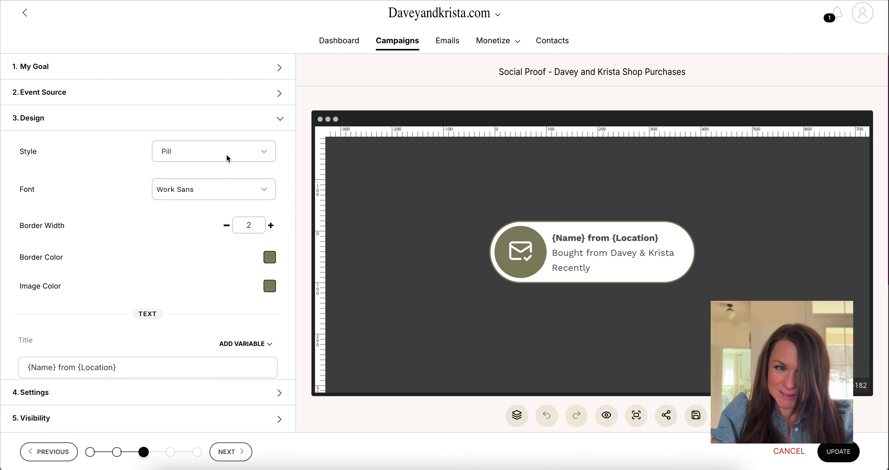
{"action": "scroll", "coordinate": [222, 194], "scroll_direction": "down", "scroll_amount": 8}
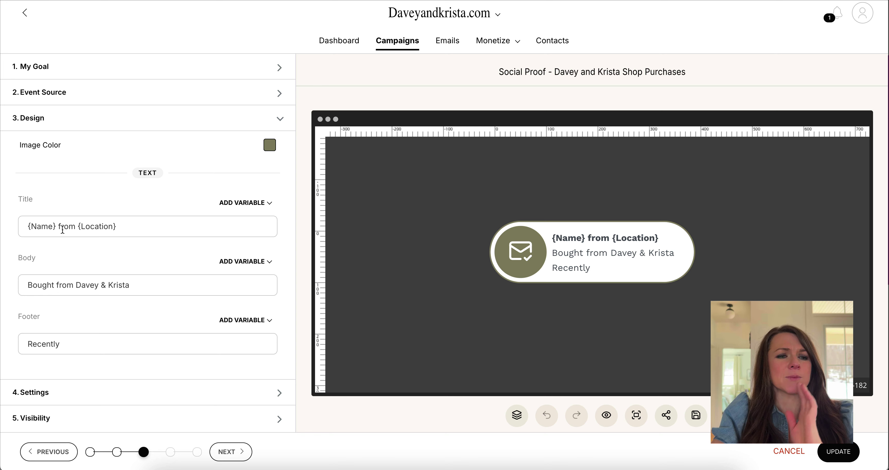
{"action": "left_click_drag", "start_coordinate": [33, 285], "coordinate": [133, 286]}
{"action": "left_click_drag", "start_coordinate": [107, 343], "coordinate": [8, 351]}
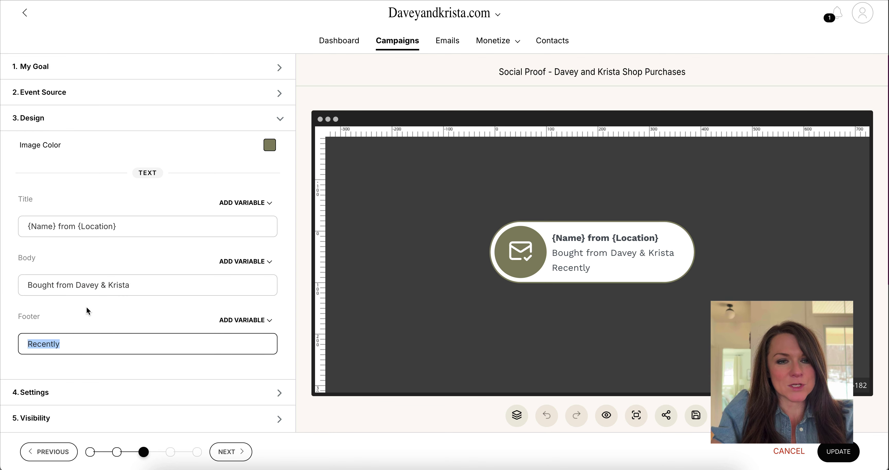
{"action": "left_click", "coordinate": [49, 392]}
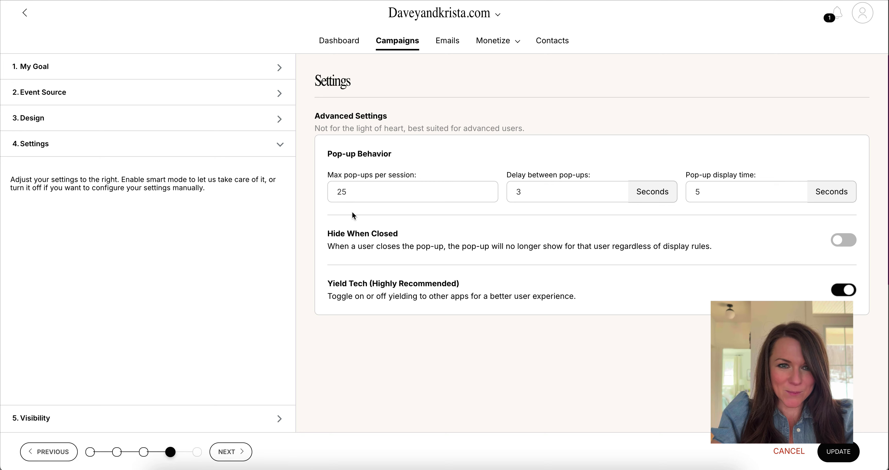
- Review the 25 max pop-ups and 3-second delay, then go to the Visibility step
{"action": "left_click_drag", "start_coordinate": [362, 192], "coordinate": [327, 193]}
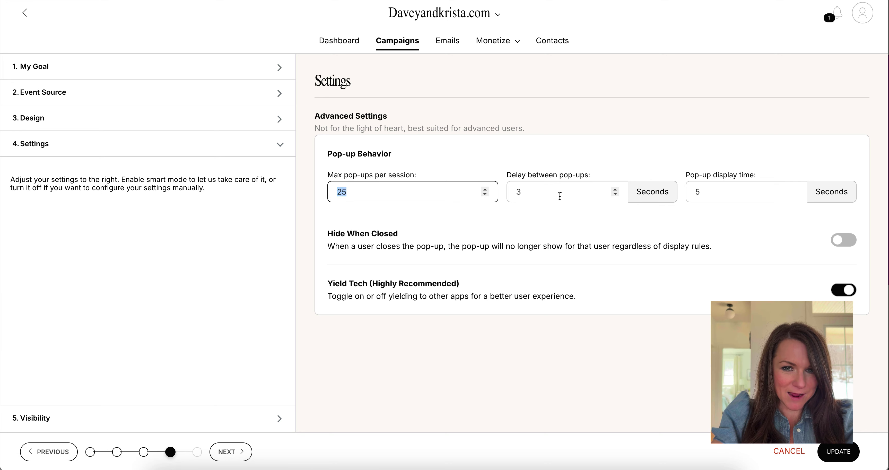
{"action": "left_click_drag", "start_coordinate": [560, 196], "coordinate": [502, 195]}
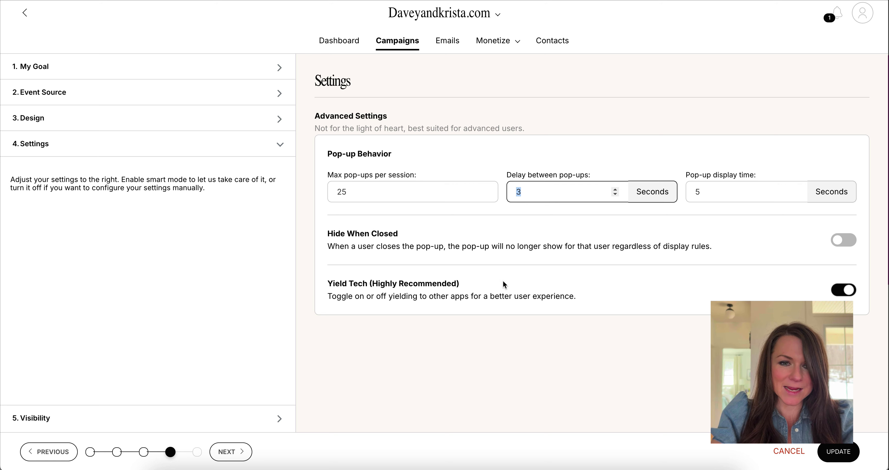
{"action": "left_click", "coordinate": [67, 416]}
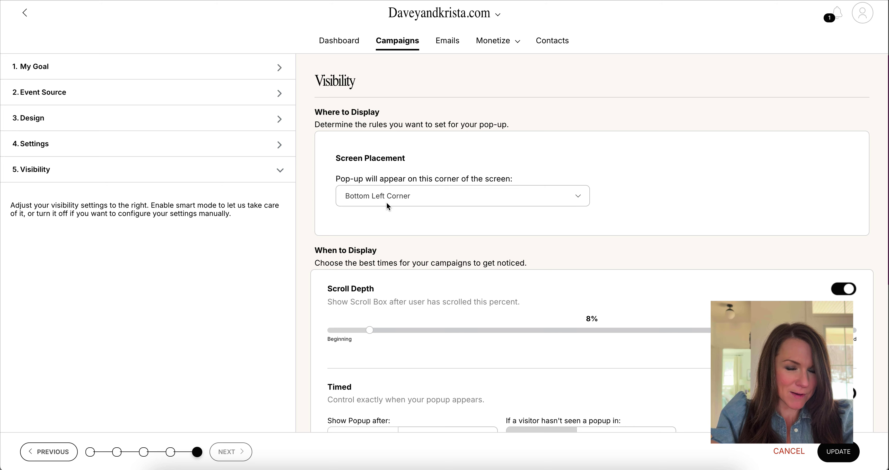
- Lower the scroll depth trigger to 6%, review the popup delay, and save with UPDATE
{"action": "scroll", "coordinate": [446, 189], "scroll_direction": "down", "scroll_amount": 4}
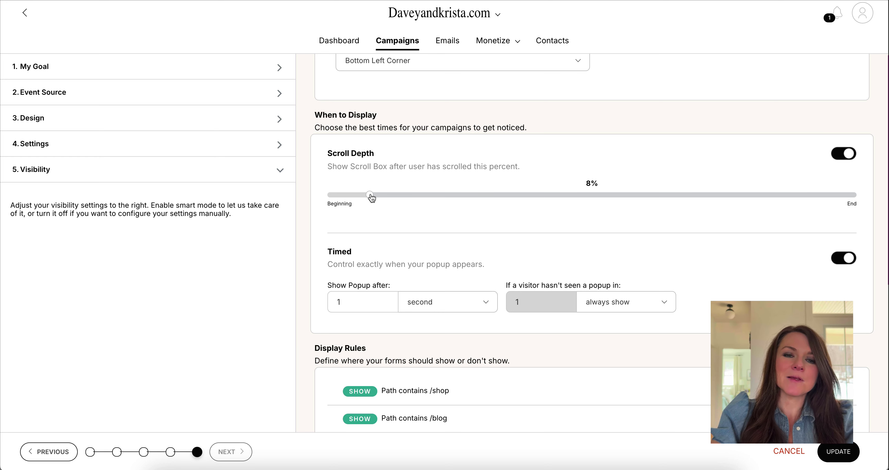
{"action": "mouse_move", "coordinate": [370, 196]}
{"action": "left_mouse_down"}
{"action": "mouse_move", "coordinate": [478, 197]}
{"action": "mouse_move", "coordinate": [360, 206]}
{"action": "left_mouse_up"}
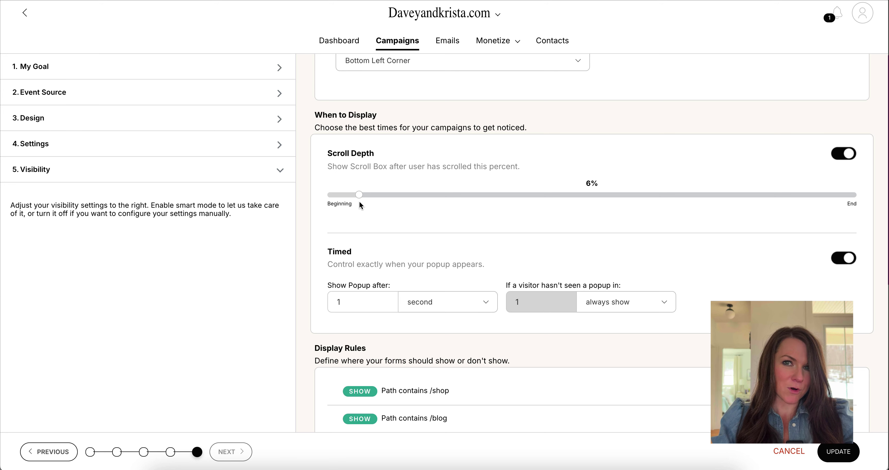
{"action": "scroll", "coordinate": [359, 205], "scroll_direction": "down", "scroll_amount": 2}
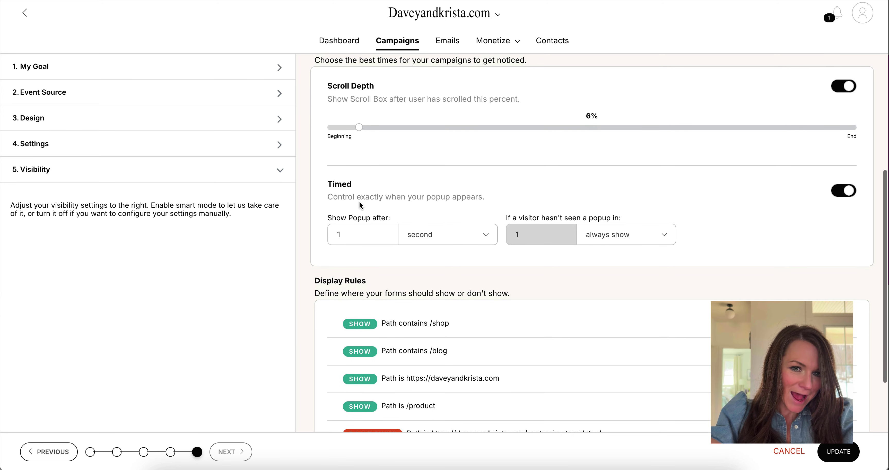
{"action": "left_click", "coordinate": [358, 237]}
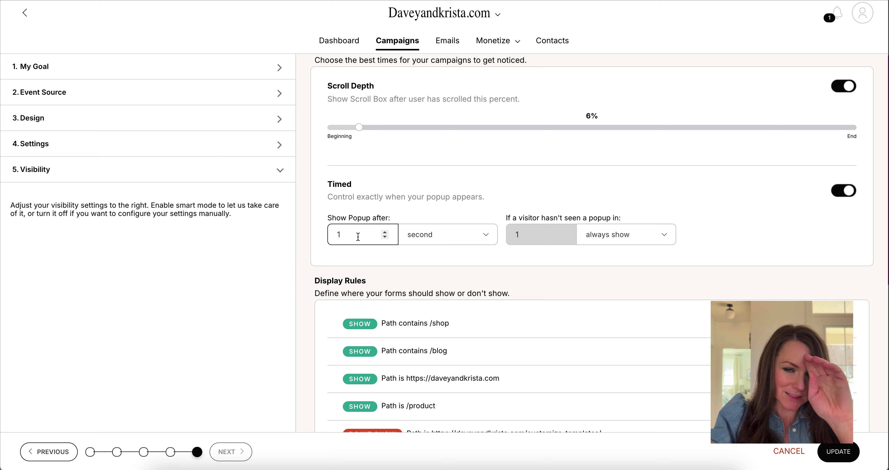
{"action": "scroll", "coordinate": [565, 234], "scroll_direction": "down", "scroll_amount": 2}
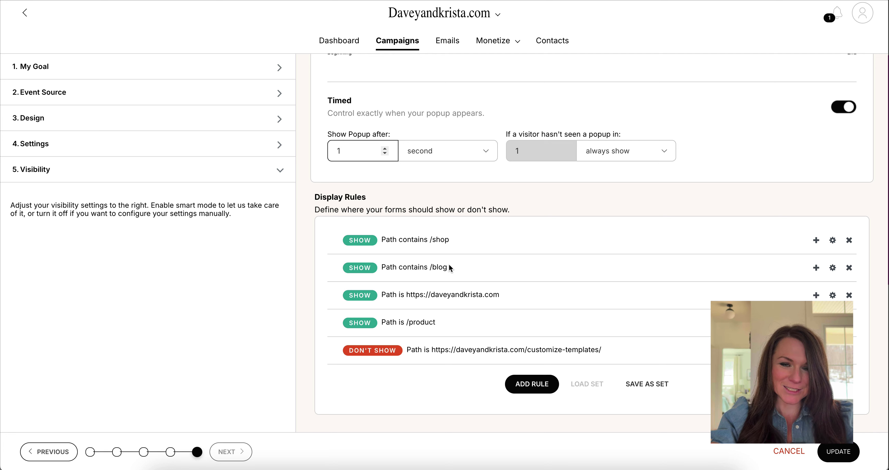
{"action": "scroll", "coordinate": [533, 357], "scroll_direction": "down", "scroll_amount": 1}
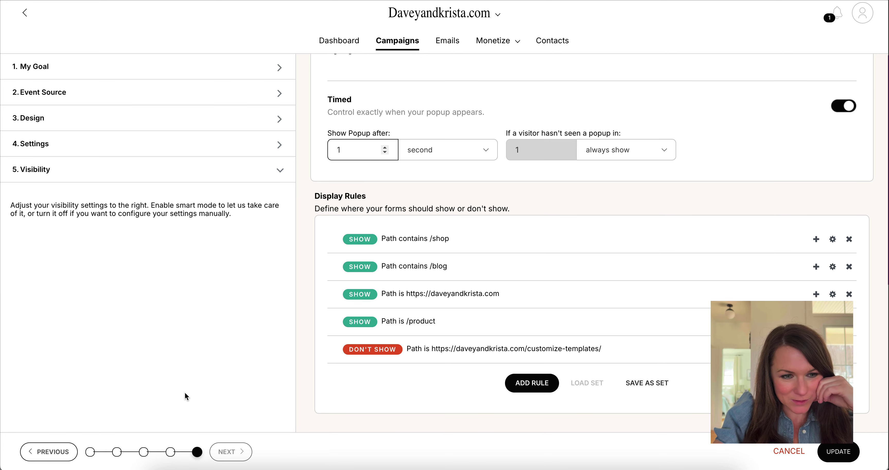
{"action": "left_click", "coordinate": [840, 452]}
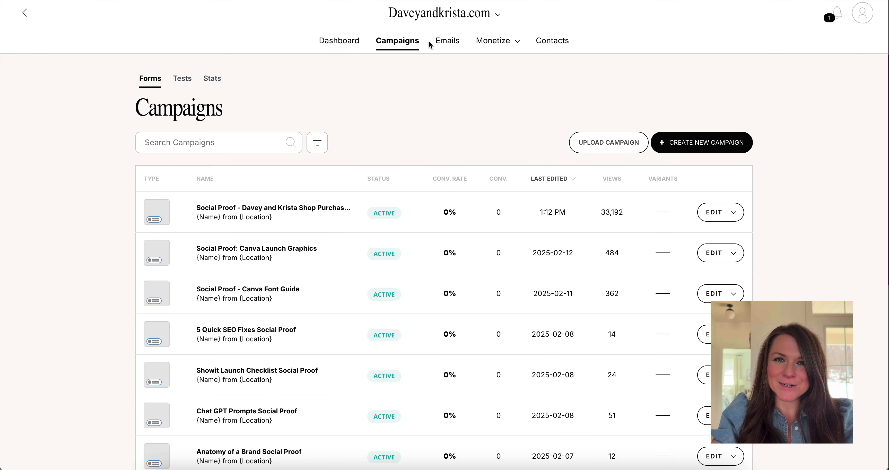
- In Sumo's Integrations settings, open the Zapier integration and save it to enable it
{"action": "left_click", "coordinate": [863, 14]}
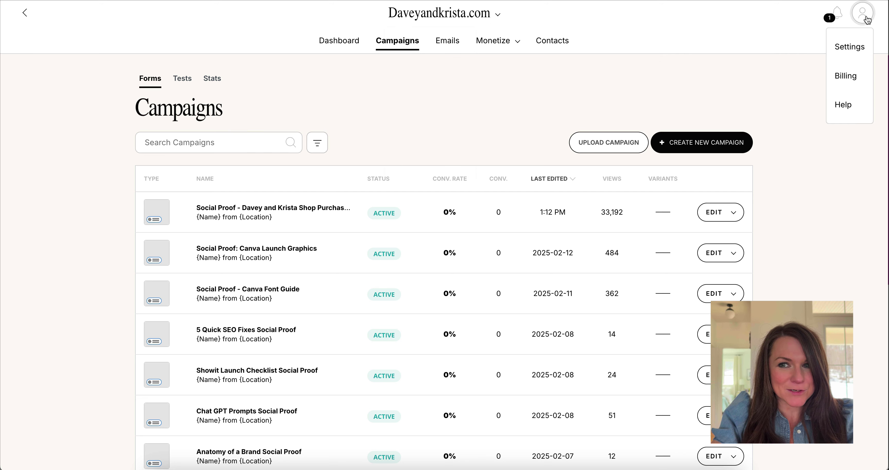
{"action": "left_click", "coordinate": [849, 46]}
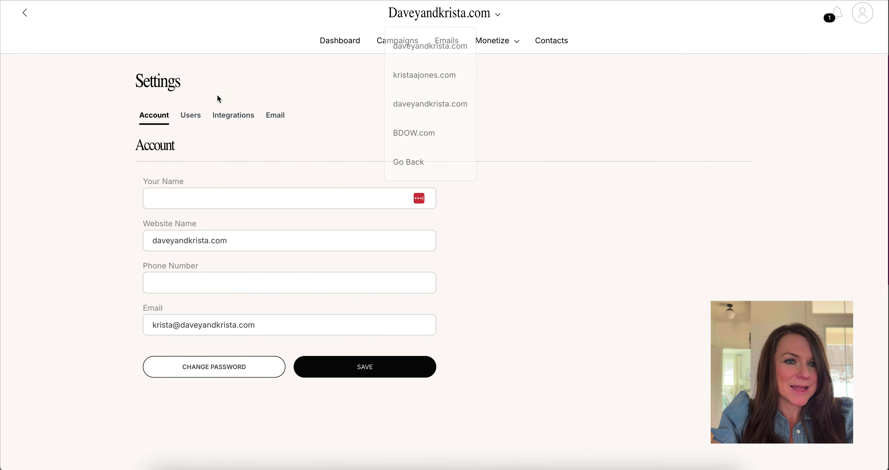
{"action": "left_click", "coordinate": [233, 115]}
{"action": "scroll", "coordinate": [233, 119], "scroll_direction": "down", "scroll_amount": 5}
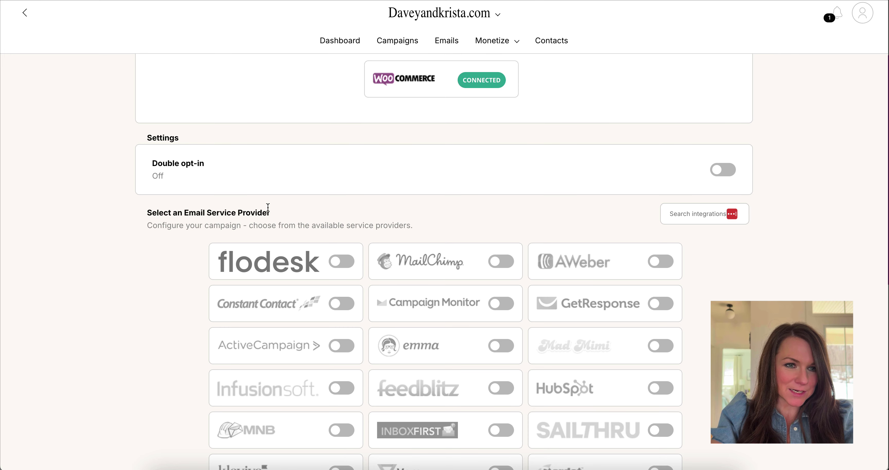
{"action": "scroll", "coordinate": [268, 207], "scroll_direction": "down", "scroll_amount": 8}
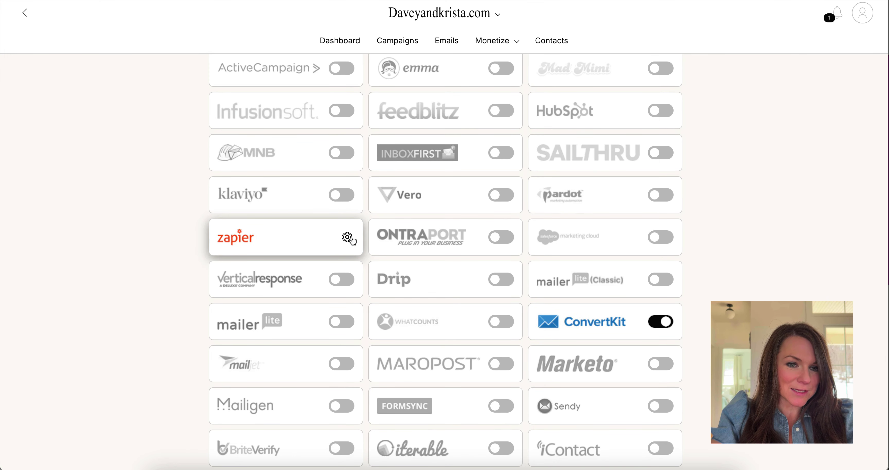
{"action": "left_click", "coordinate": [347, 237]}
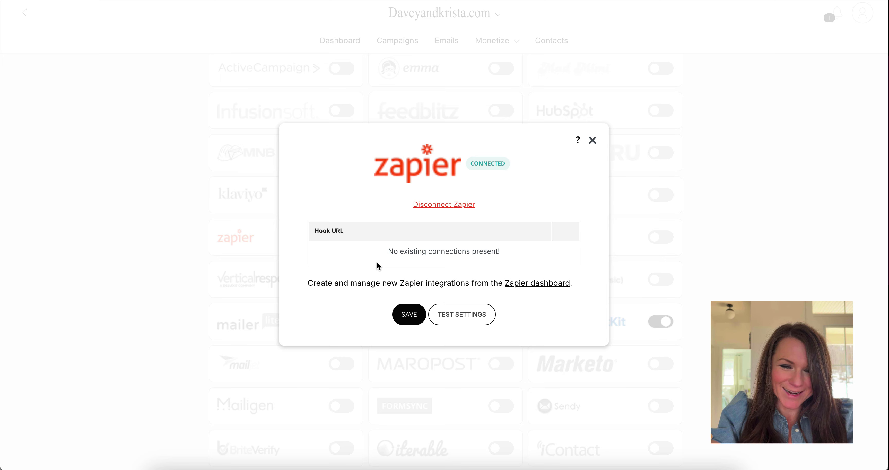
{"action": "left_click", "coordinate": [404, 315]}
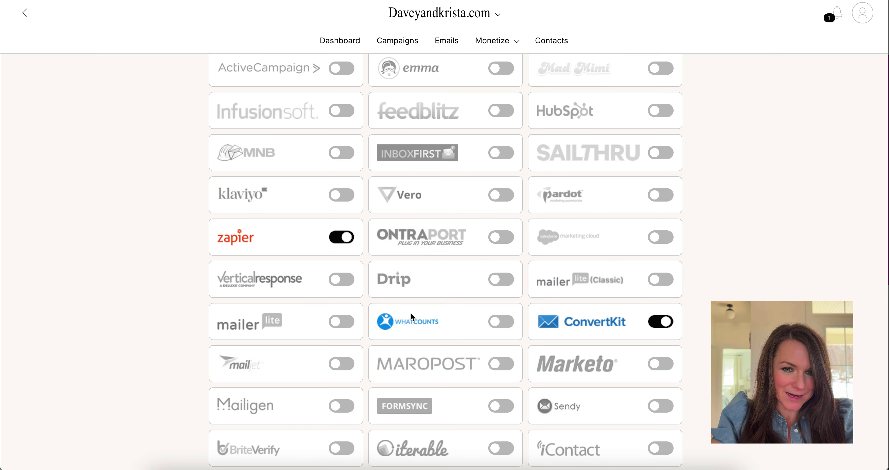
- Check the Zapier integration's hook connections, then return to the Zapier Zaps dashboard
{"action": "mouse_move", "coordinate": [639, 325]}
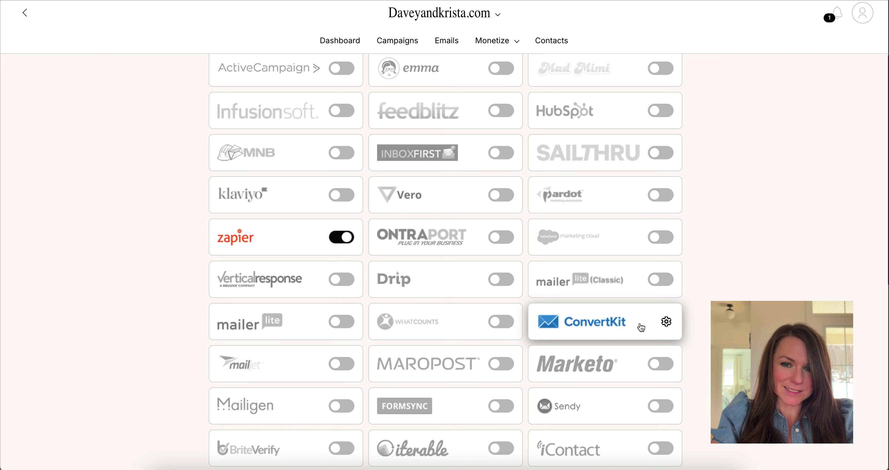
{"action": "scroll", "coordinate": [641, 328], "scroll_direction": "down", "scroll_amount": 2}
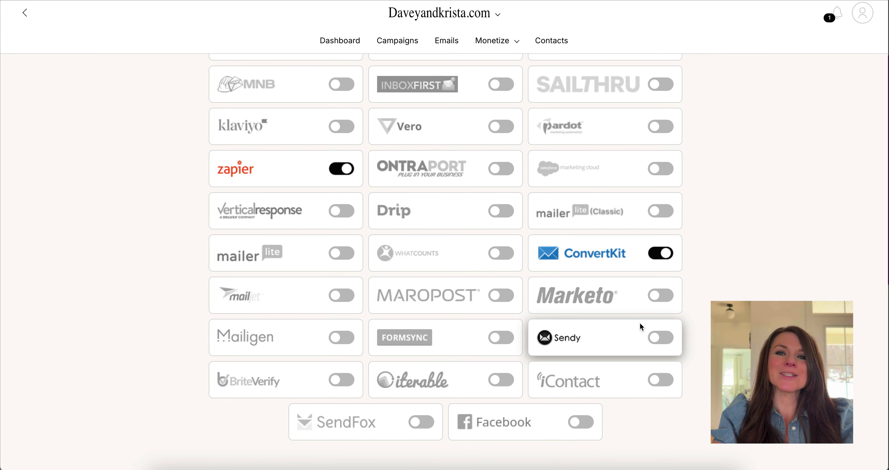
{"action": "scroll", "coordinate": [756, 286], "scroll_direction": "down", "scroll_amount": 4}
{"action": "scroll", "coordinate": [757, 285], "scroll_direction": "up", "scroll_amount": 15}
{"action": "scroll", "coordinate": [759, 288], "scroll_direction": "up", "scroll_amount": 3}
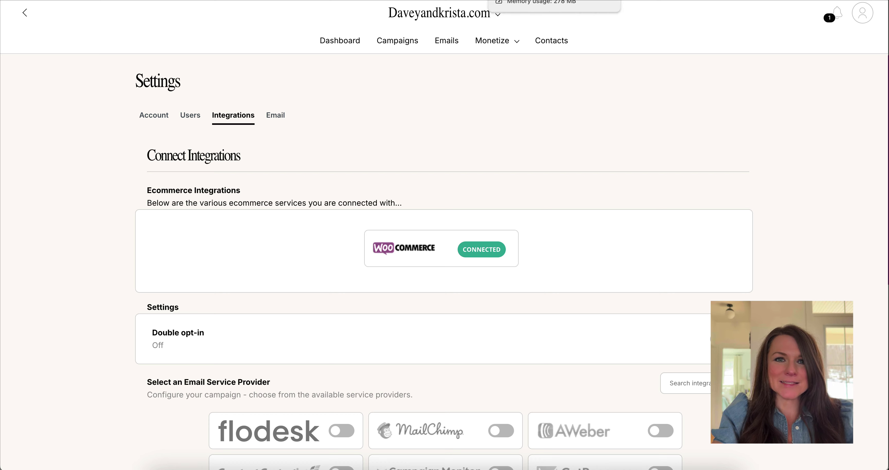
{"action": "left_click", "coordinate": [476, 4]}
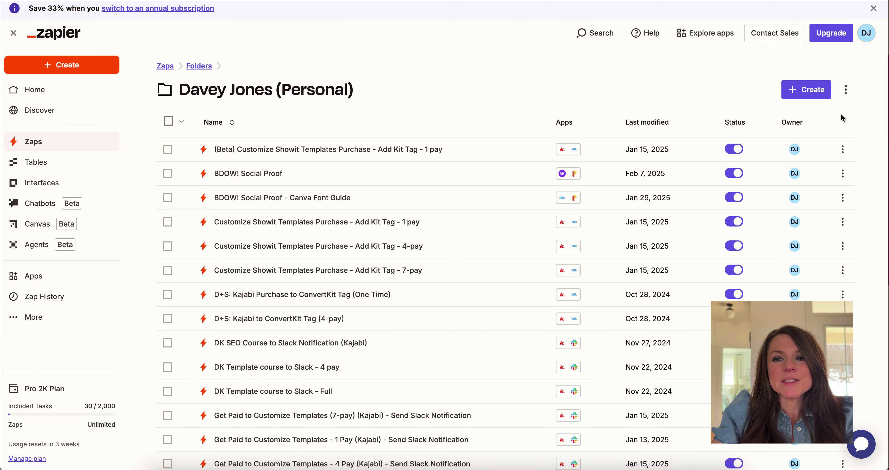
- Create a new blank Zap and pick WooCommerce as its trigger app via search 'woocom'
{"action": "left_click", "coordinate": [806, 90]}
{"action": "left_click", "coordinate": [802, 125]}
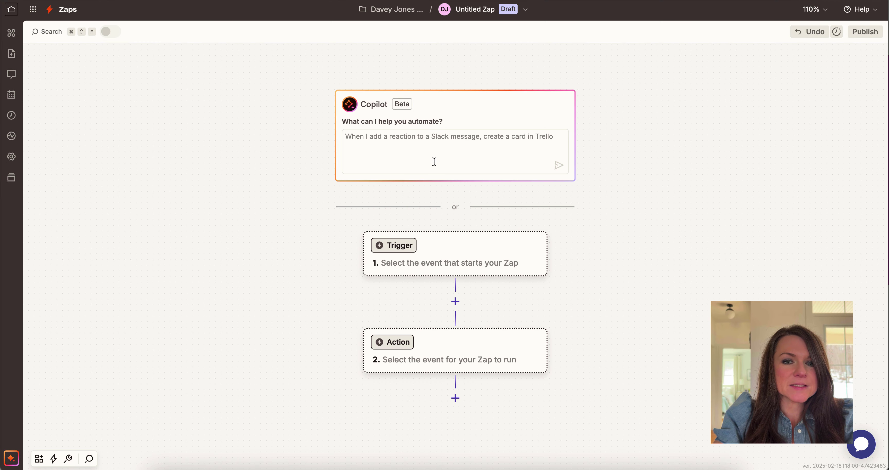
{"action": "left_click", "coordinate": [394, 261]}
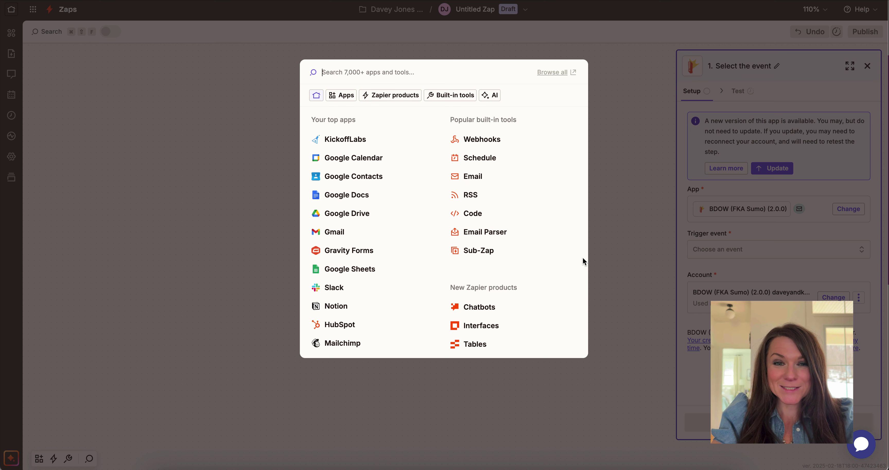
{"action": "type", "text": "woomc"}
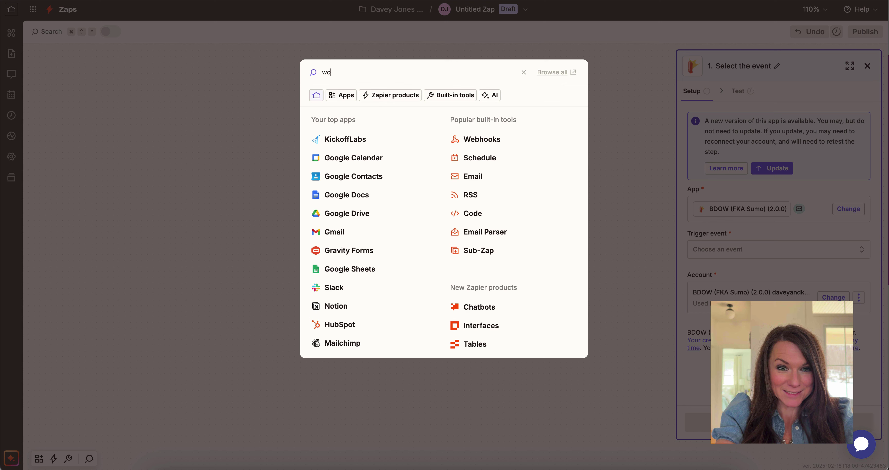
{"action": "key", "text": "BackSpace"}
{"action": "key", "text": "BackSpace"}
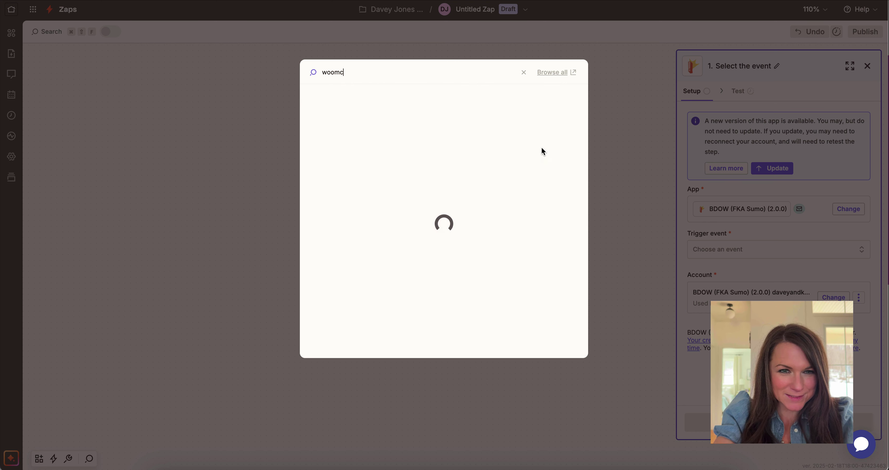
{"action": "type", "text": "com"}
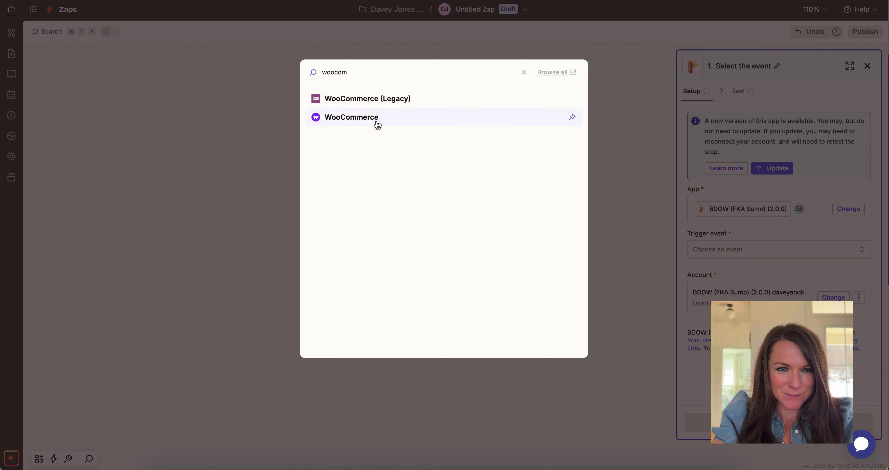
{"action": "left_click", "coordinate": [376, 119]}
- Set the WooCommerce trigger event to Order and select the first connected WooCommerce account
{"action": "left_click", "coordinate": [729, 176]}
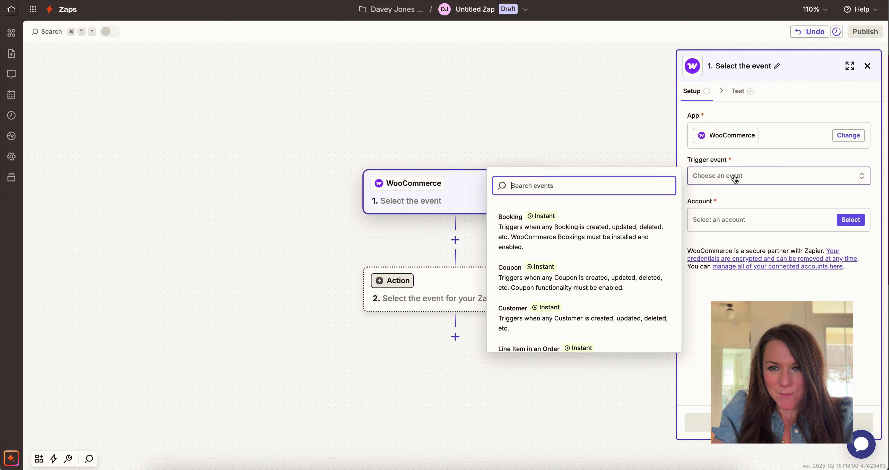
{"action": "scroll", "coordinate": [554, 265], "scroll_direction": "down", "scroll_amount": 5}
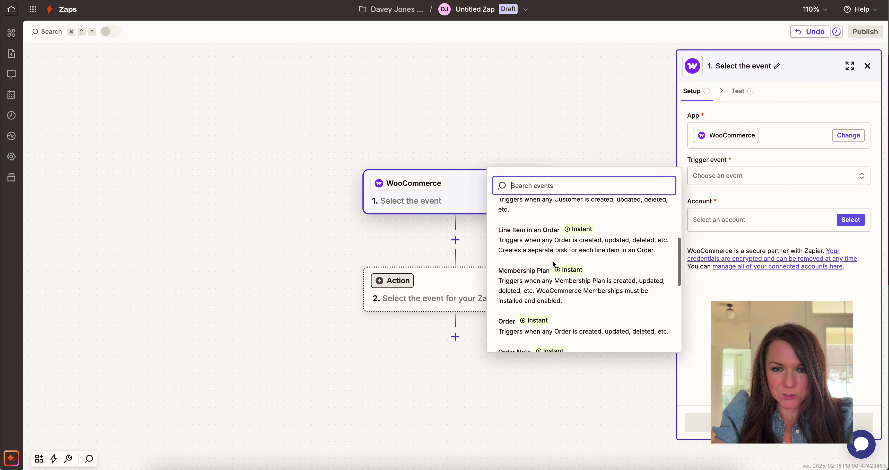
{"action": "left_click", "coordinate": [589, 259]}
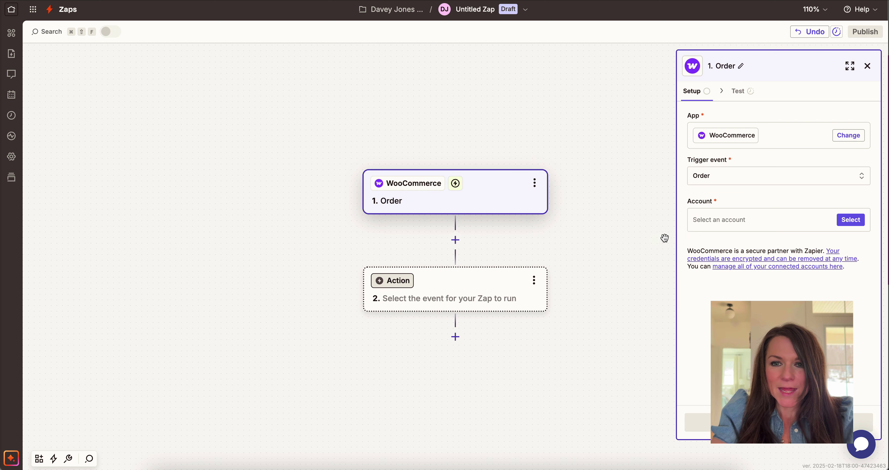
{"action": "left_click", "coordinate": [738, 226]}
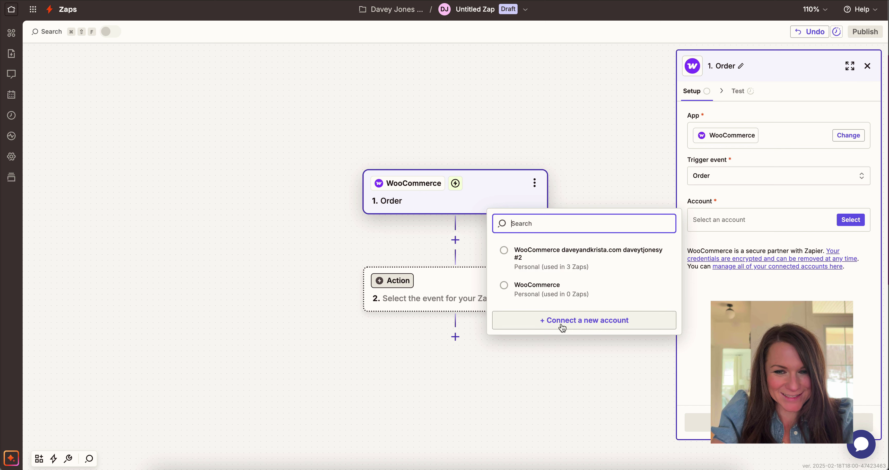
{"action": "left_click", "coordinate": [606, 262]}
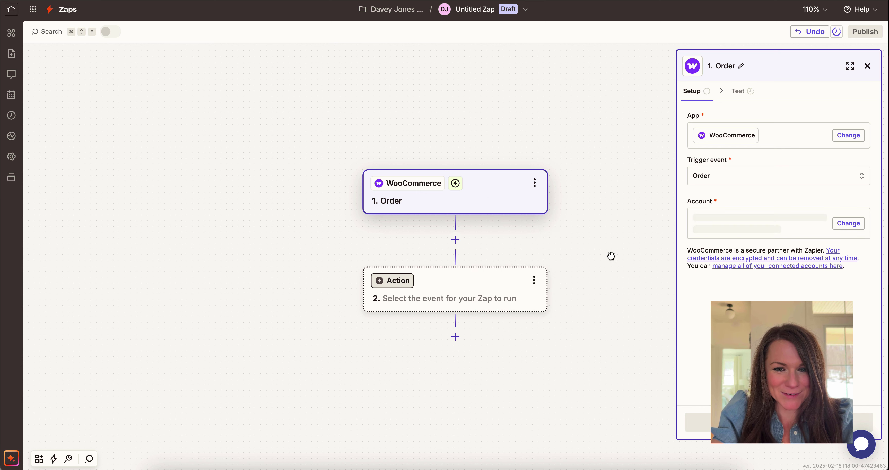
- Set the action app to BDOW (FKA Sumo) with the Records a Social Proof Event action event
{"action": "left_click", "coordinate": [405, 283]}
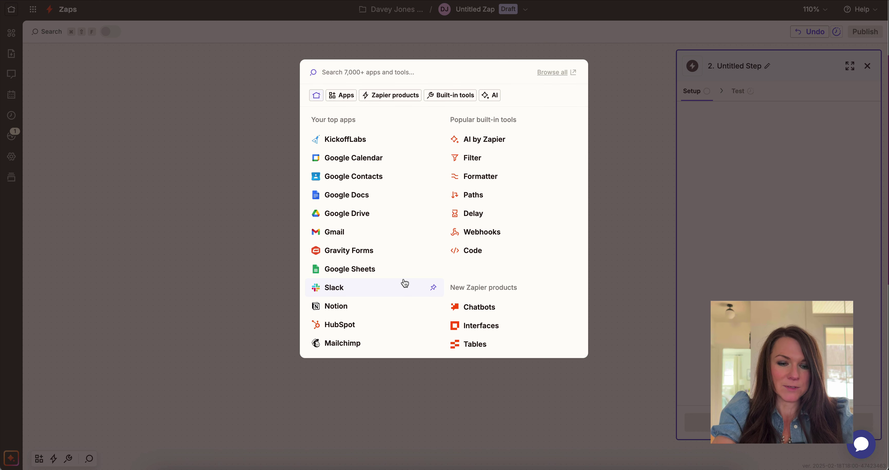
{"action": "type", "text": "bod"}
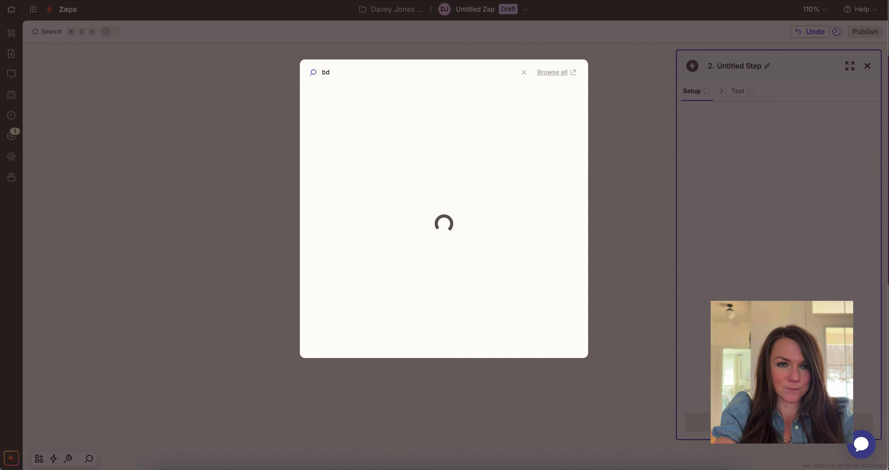
{"action": "type", "text": "ow"}
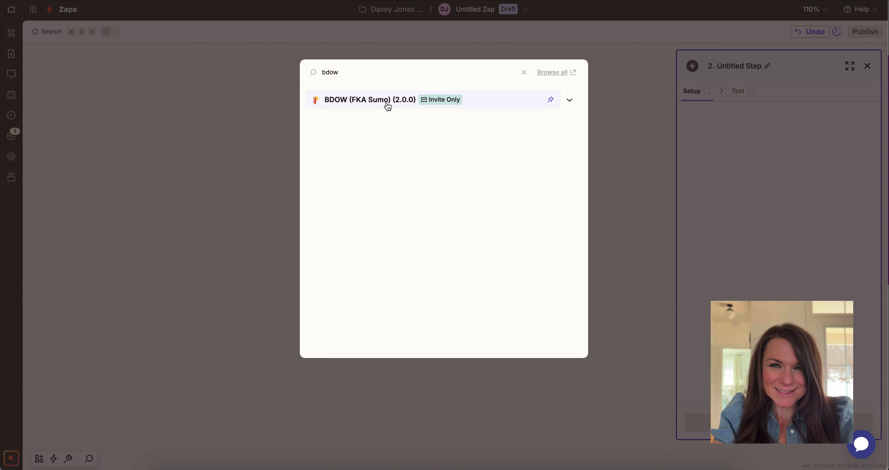
{"action": "left_click", "coordinate": [388, 104]}
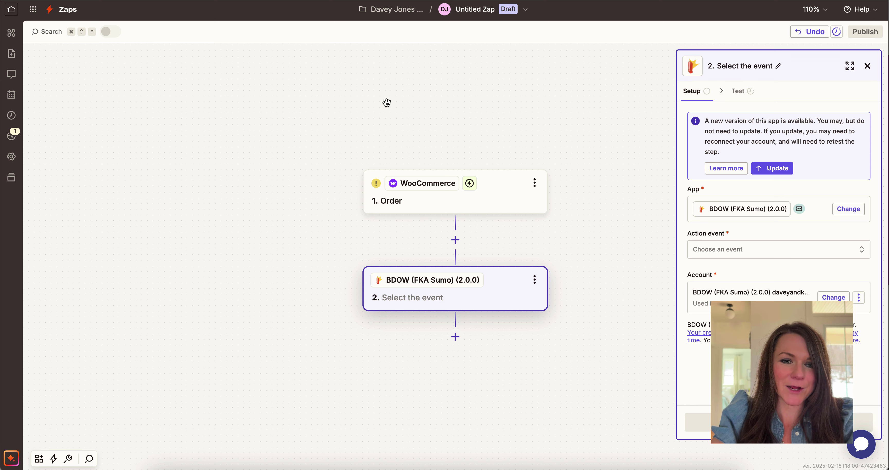
{"action": "left_click", "coordinate": [737, 252]}
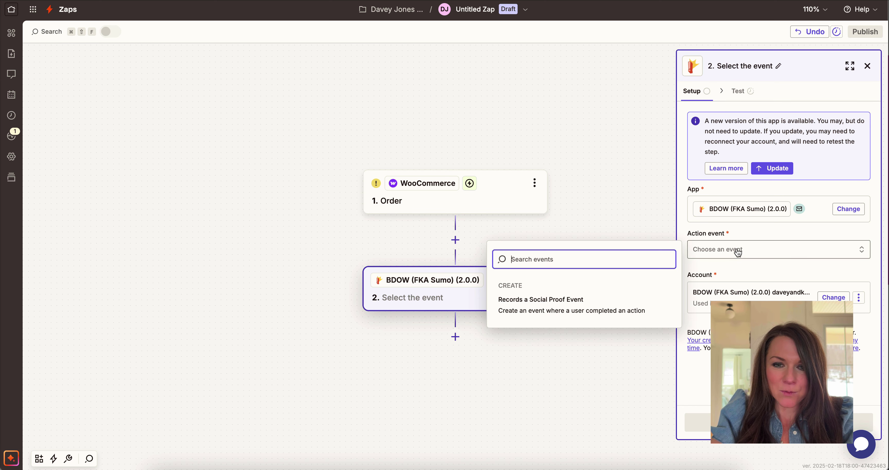
{"action": "left_click", "coordinate": [564, 313]}
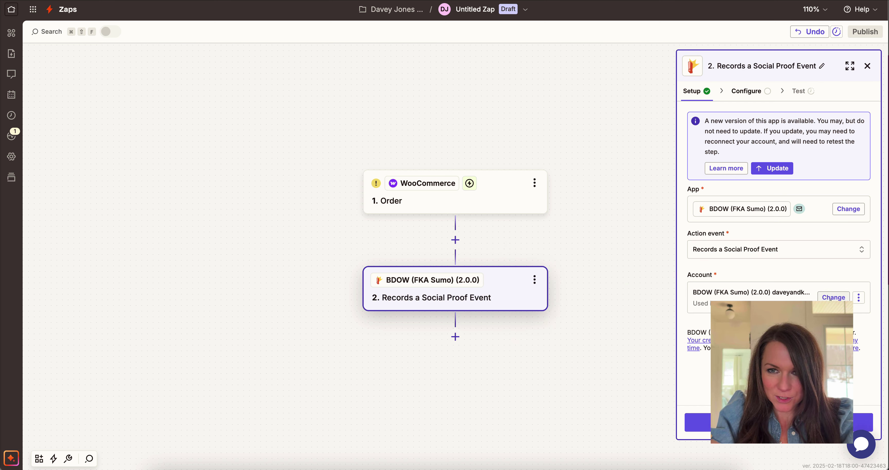
- Continue to the action fields and try mapping First Name, then return to finish the trigger
{"action": "left_click", "coordinate": [779, 422]}
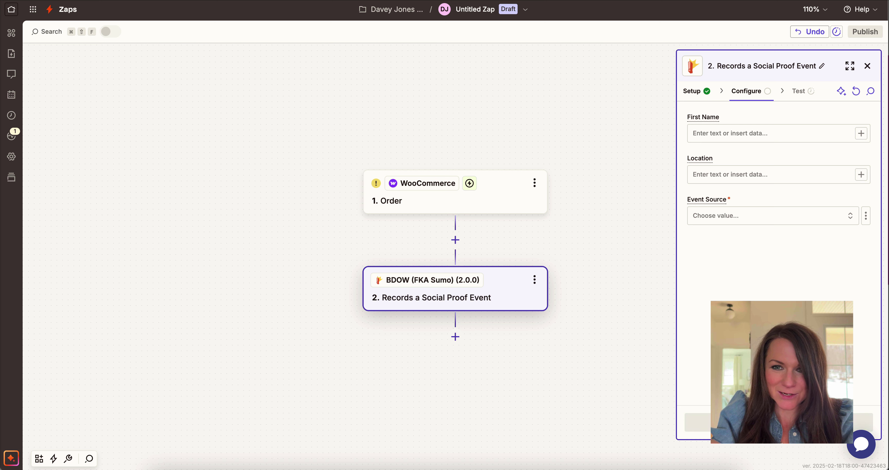
{"action": "left_click", "coordinate": [740, 135]}
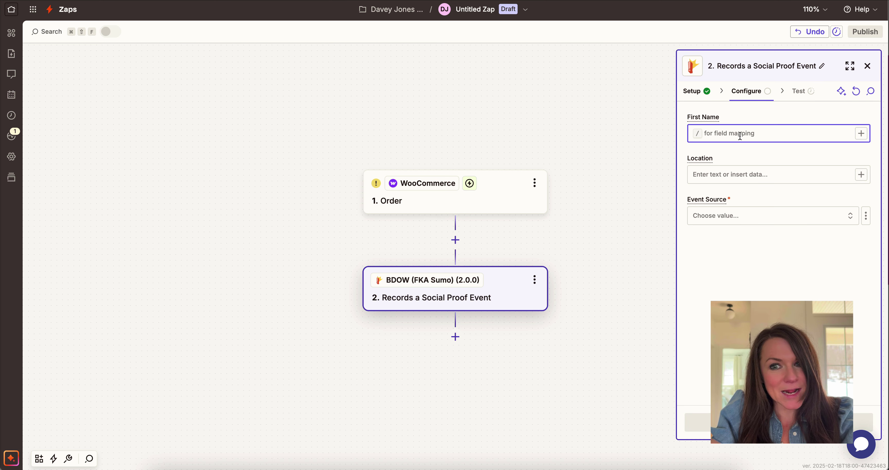
{"action": "left_click", "coordinate": [861, 135]}
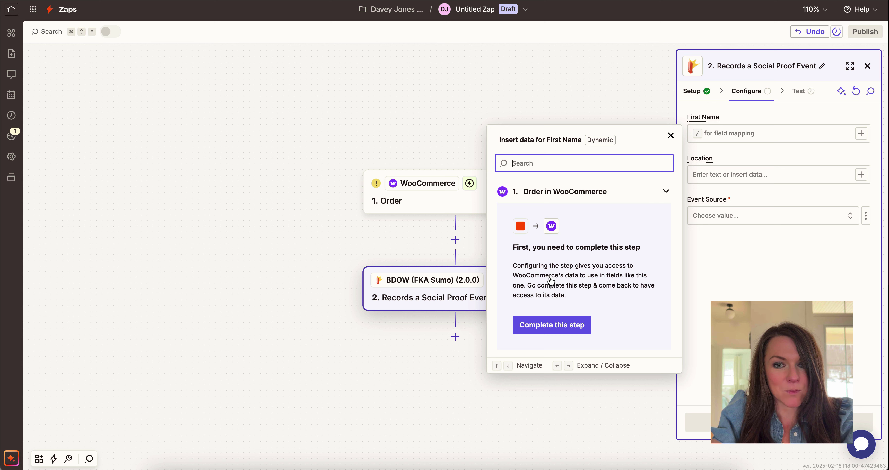
{"action": "left_click", "coordinate": [549, 327]}
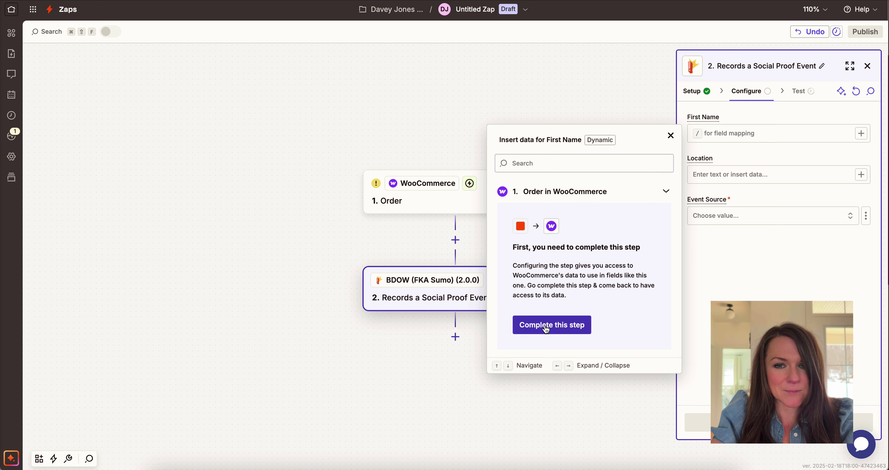
- Set the WooCommerce Trigger Rule to Order created
{"action": "left_click", "coordinate": [756, 136]}
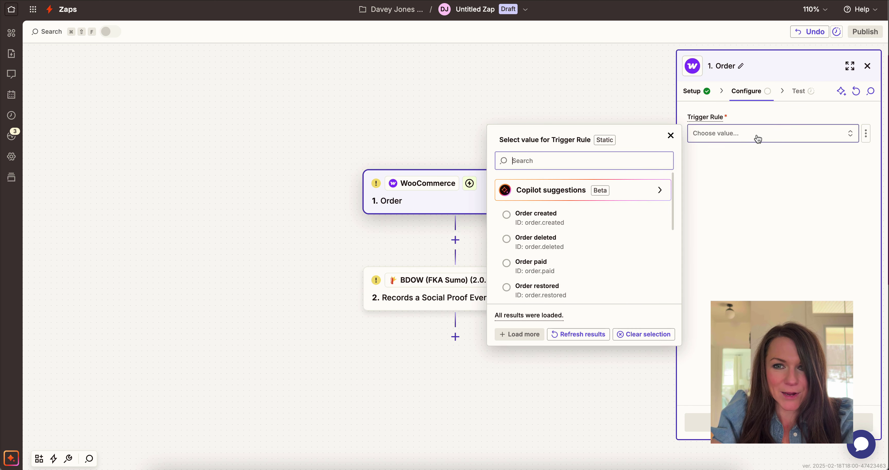
{"action": "left_click", "coordinate": [546, 219]}
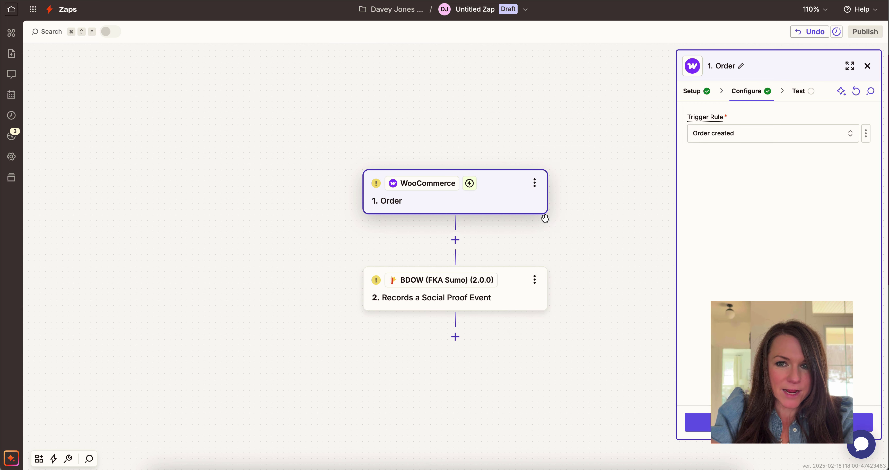
{"action": "left_click", "coordinate": [749, 137]}
{"action": "scroll", "coordinate": [559, 264], "scroll_direction": "down", "scroll_amount": 5}
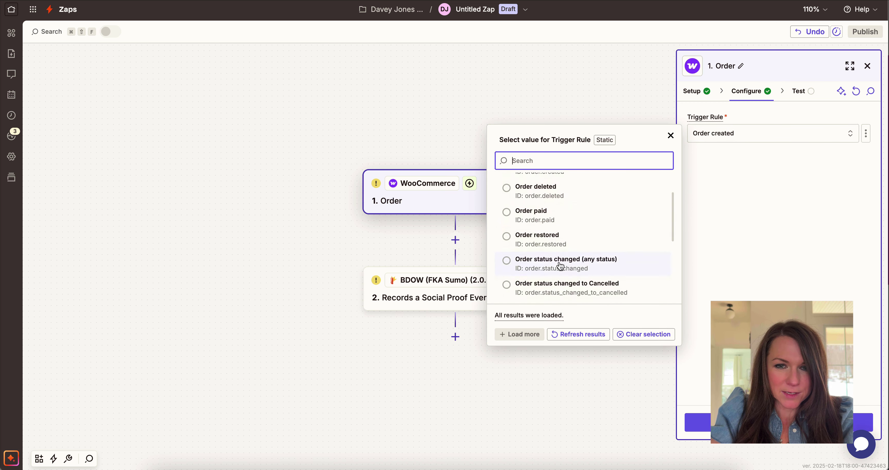
- Test the trigger to pull in sample Orders A, B and C, then move on to the action step
{"action": "left_click", "coordinate": [777, 444]}
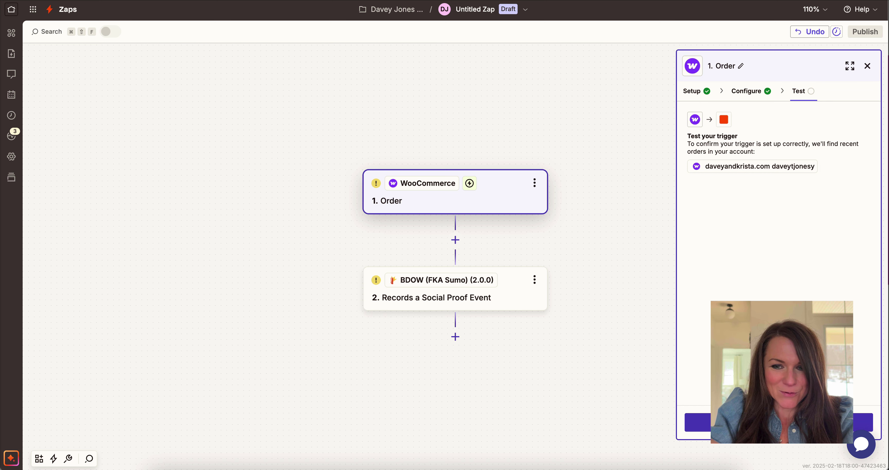
{"action": "left_click", "coordinate": [779, 422]}
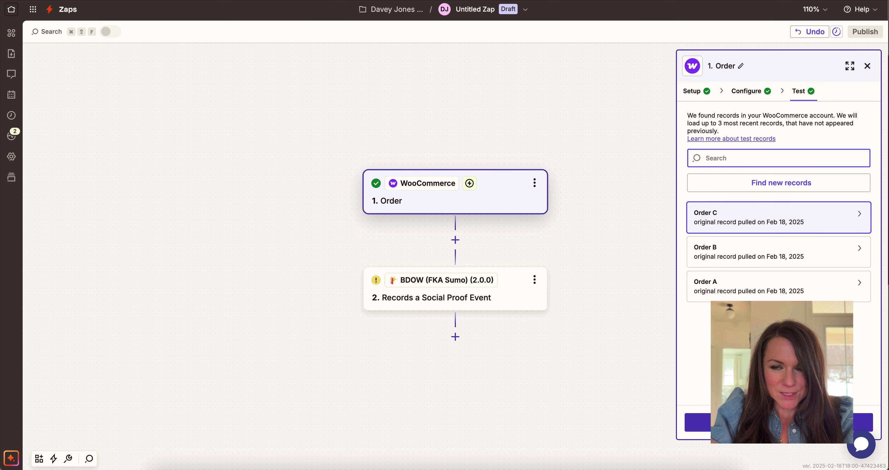
{"action": "mouse_move", "coordinate": [748, 225]}
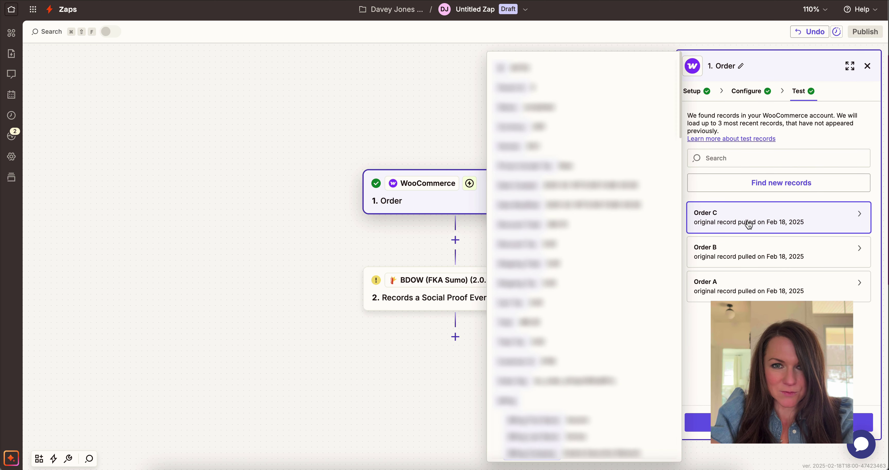
{"action": "left_click", "coordinate": [779, 422]}
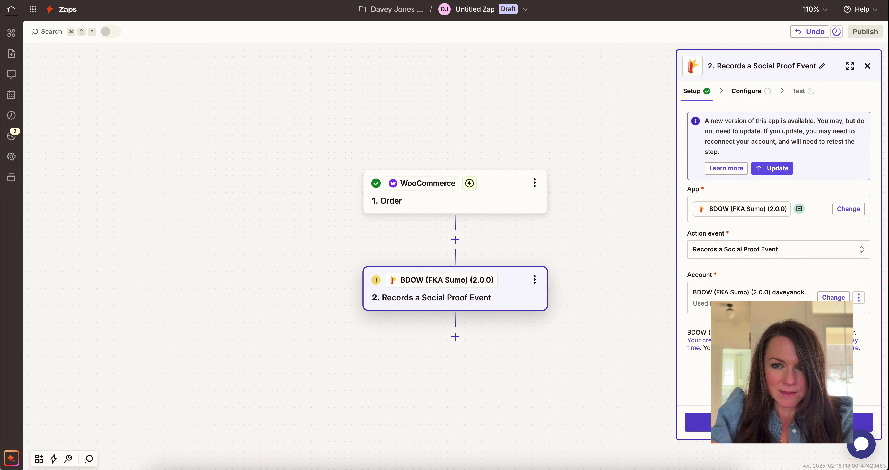
- Map Billing First Name into First Name and Billing City into Location
{"action": "left_click", "coordinate": [728, 425]}
{"action": "left_click", "coordinate": [726, 134]}
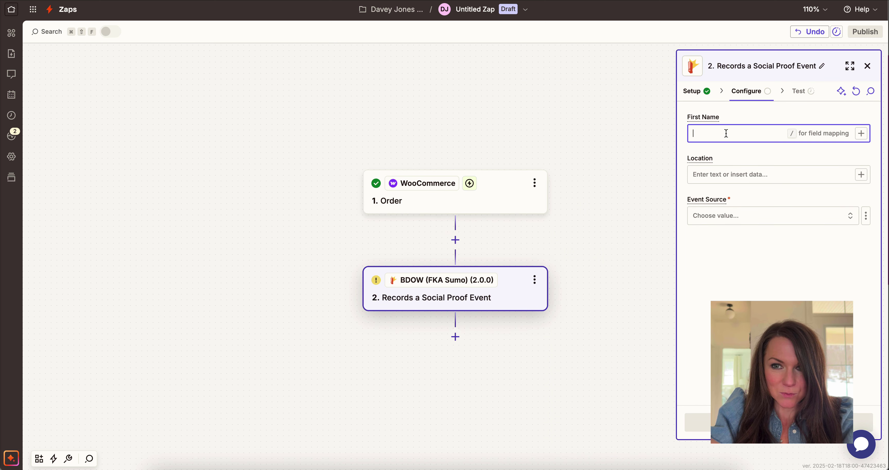
{"action": "left_click", "coordinate": [861, 134]}
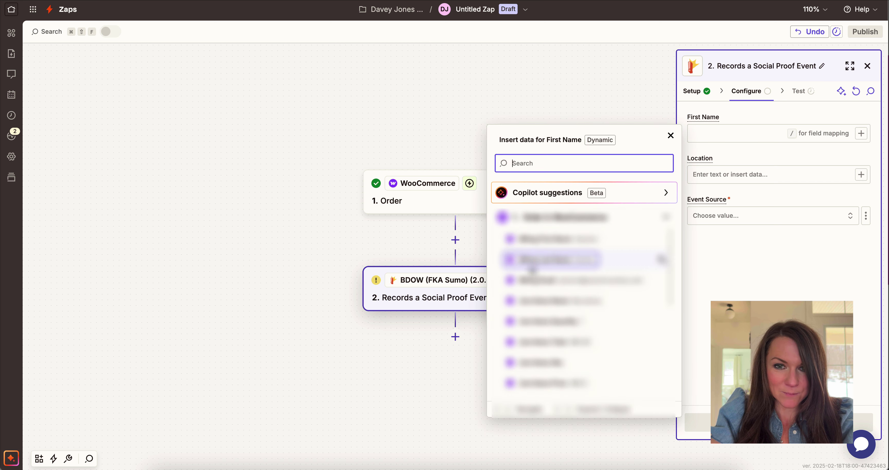
{"action": "left_click", "coordinate": [555, 242]}
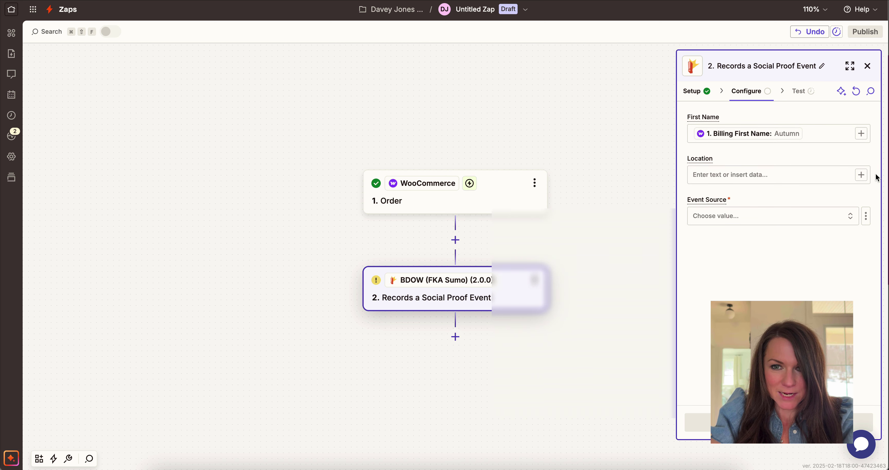
{"action": "left_click", "coordinate": [862, 175]}
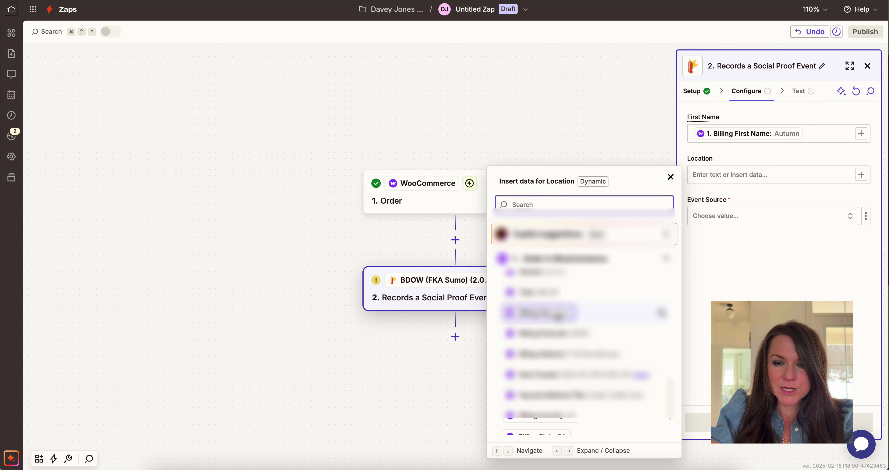
{"action": "left_click", "coordinate": [540, 313]}
- Set Event Source to Social Proof - Customize Templates Webinar
{"action": "left_click", "coordinate": [801, 221]}
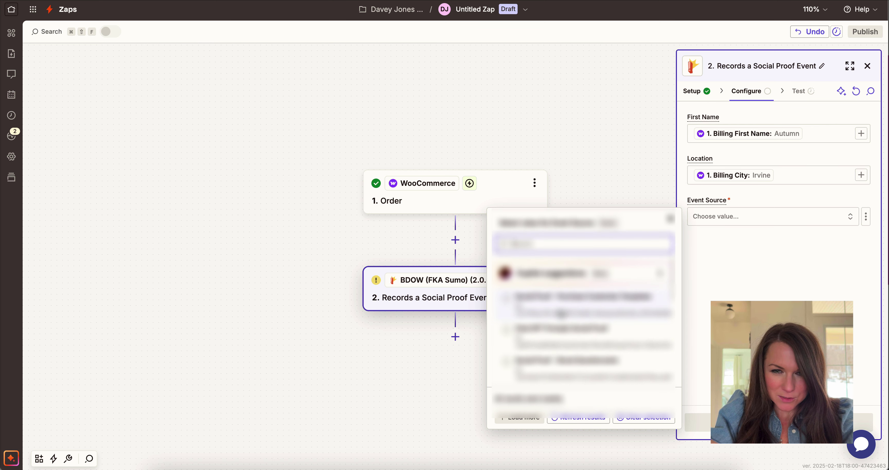
{"action": "scroll", "coordinate": [561, 313], "scroll_direction": "down", "scroll_amount": 5}
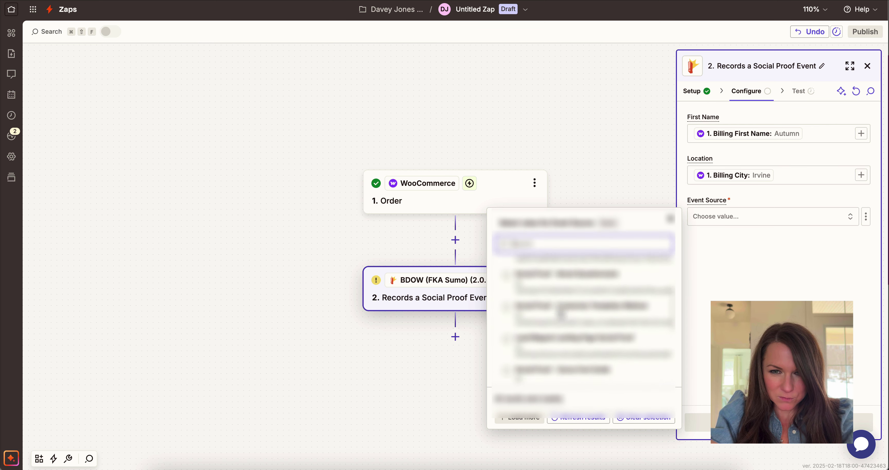
{"action": "scroll", "coordinate": [561, 313], "scroll_direction": "down", "scroll_amount": 2}
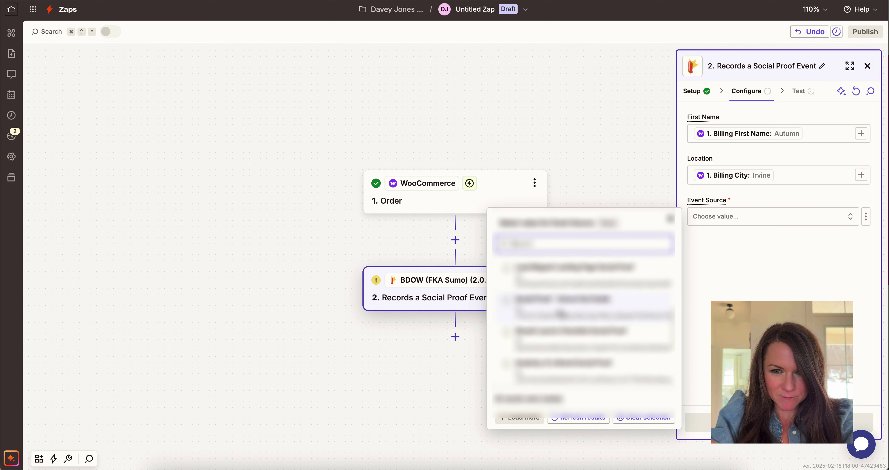
{"action": "scroll", "coordinate": [561, 314], "scroll_direction": "down", "scroll_amount": 3}
{"action": "scroll", "coordinate": [586, 312], "scroll_direction": "down", "scroll_amount": 3}
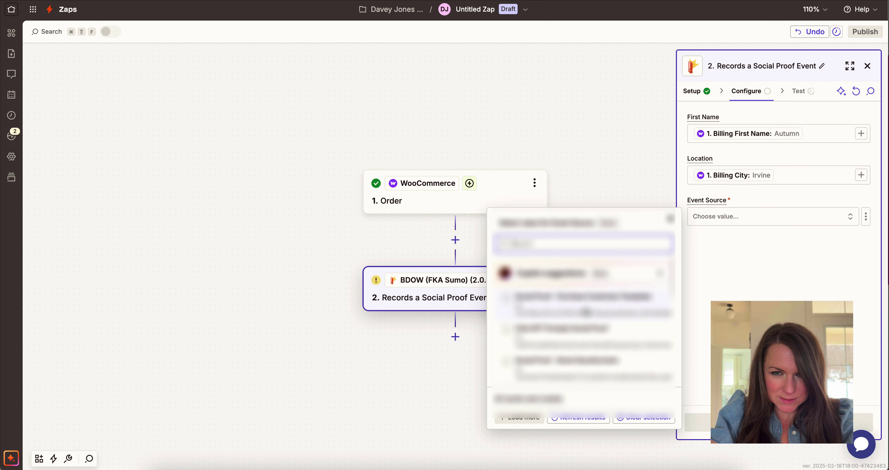
{"action": "scroll", "coordinate": [584, 342], "scroll_direction": "down", "scroll_amount": 3}
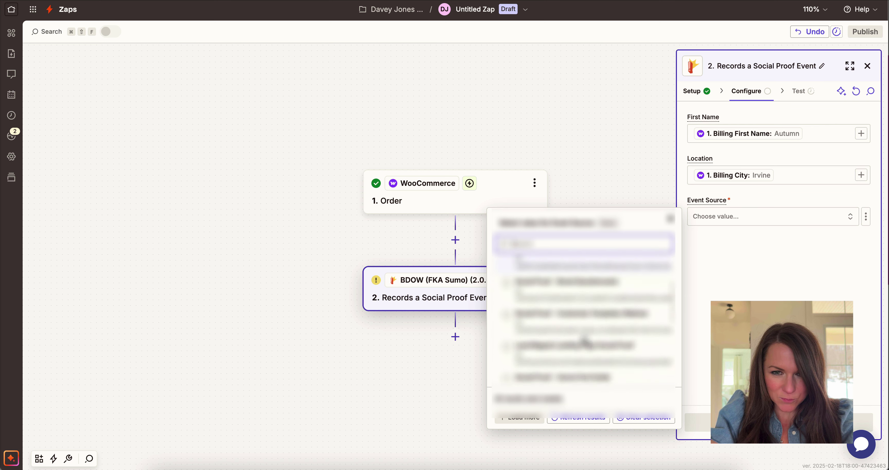
{"action": "scroll", "coordinate": [602, 324], "scroll_direction": "down", "scroll_amount": 2}
{"action": "scroll", "coordinate": [603, 324], "scroll_direction": "down", "scroll_amount": 1}
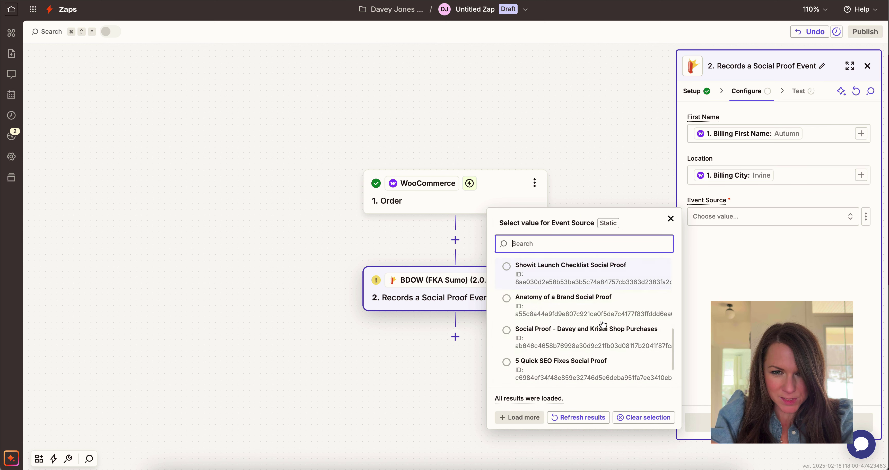
{"action": "left_click", "coordinate": [755, 219]}
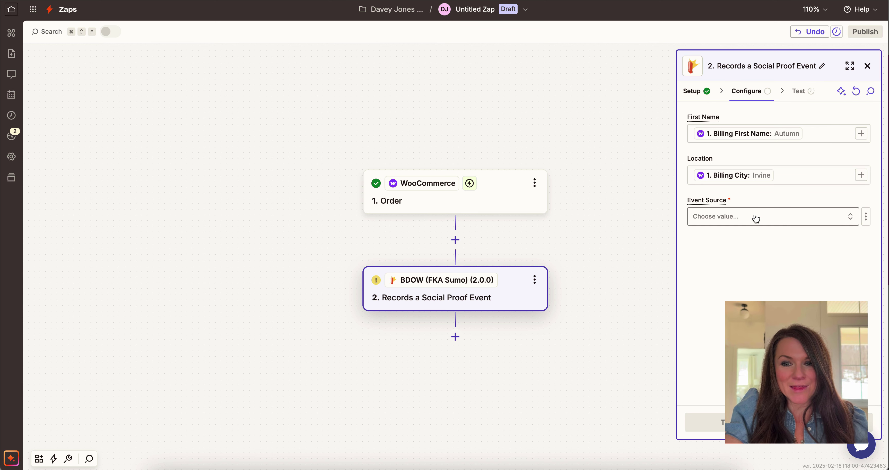
{"action": "left_click", "coordinate": [756, 218]}
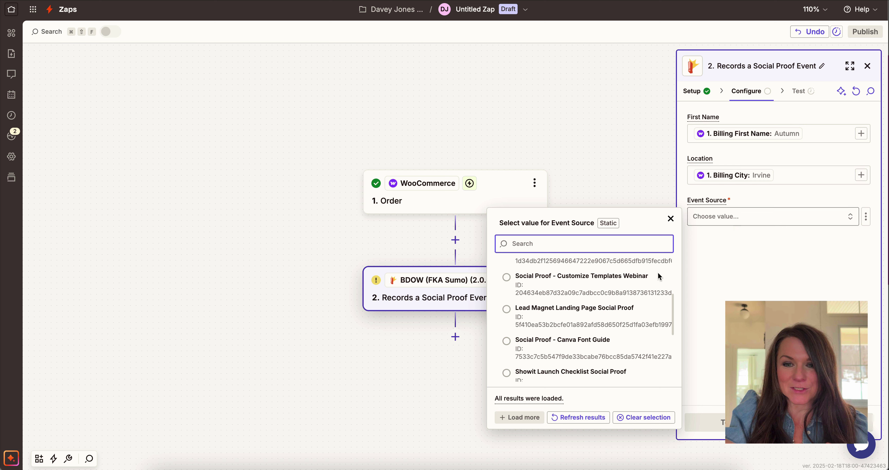
{"action": "left_click", "coordinate": [618, 288]}
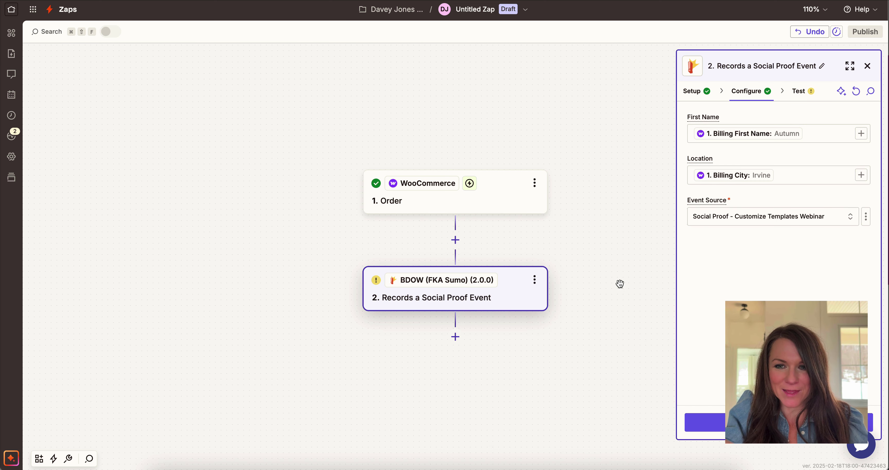